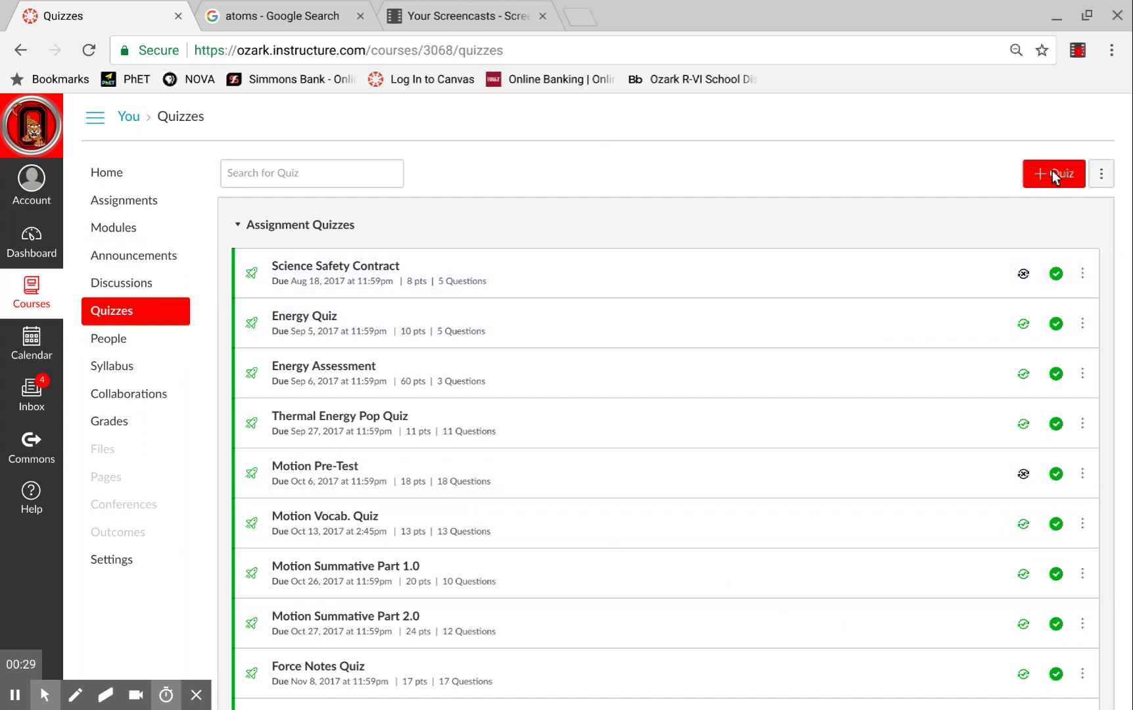
Search the course quizzes for 'THE', then open THE Quiz's edit page
left_click(354, 162)
type("The")
key("BackSpace")
key("BackSpace")
type("HE")
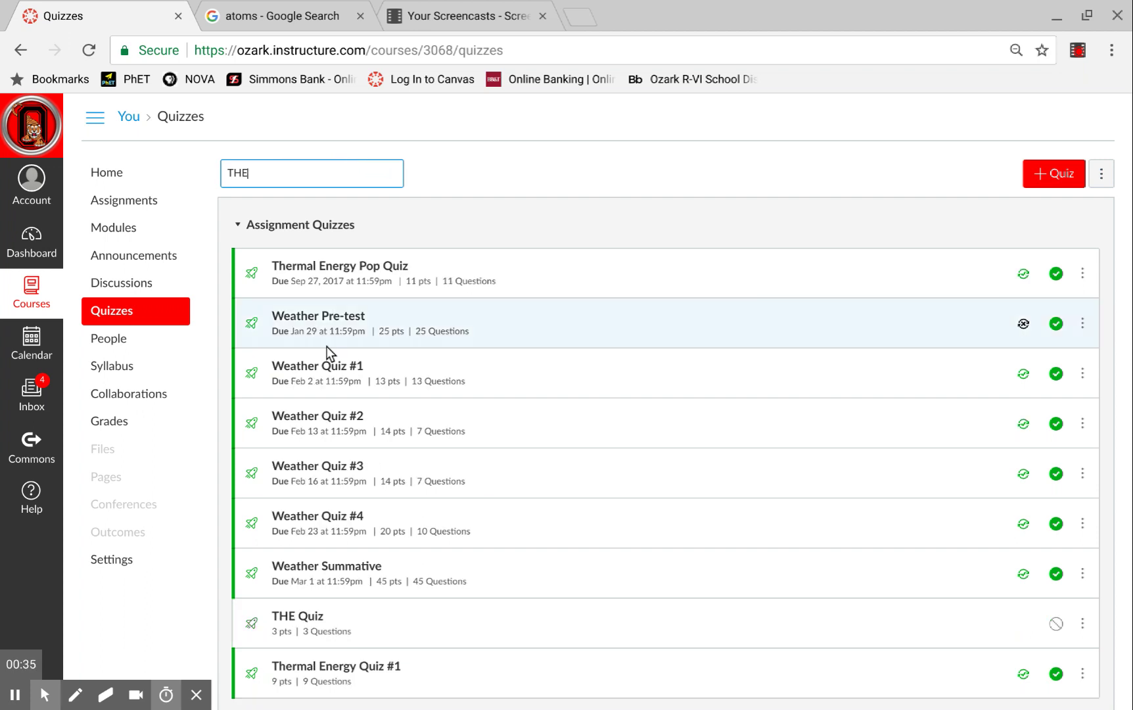
scroll(327, 346, "down", 1)
scroll(327, 349, "down", 4)
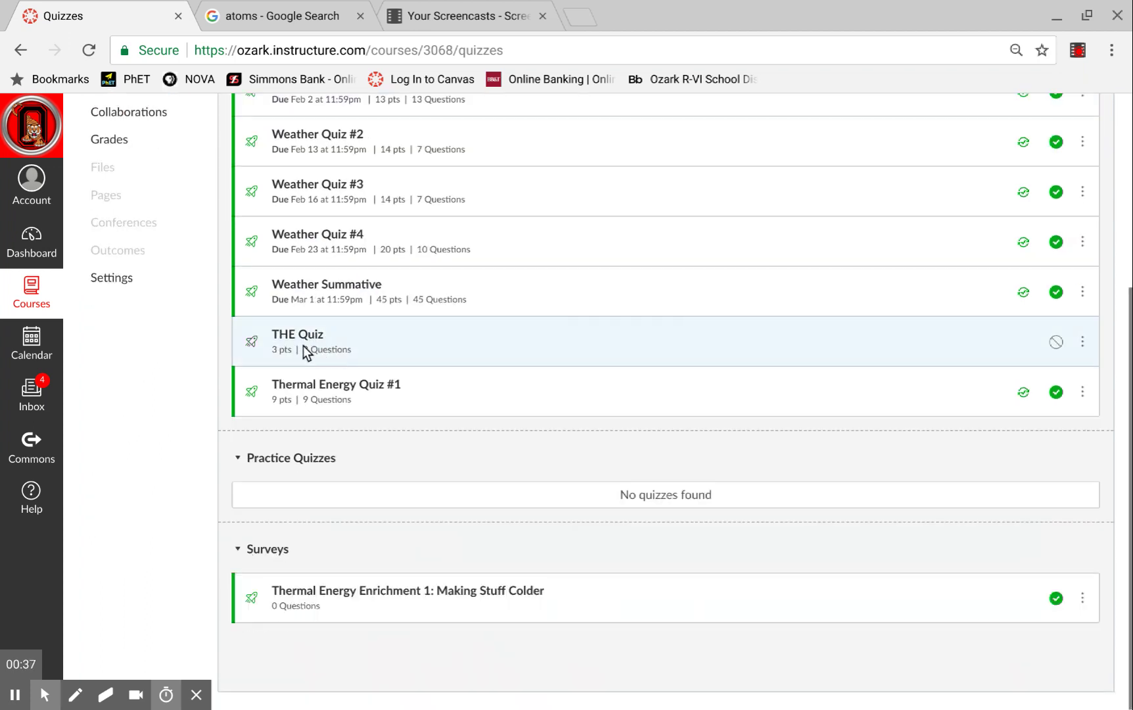
left_click(313, 338)
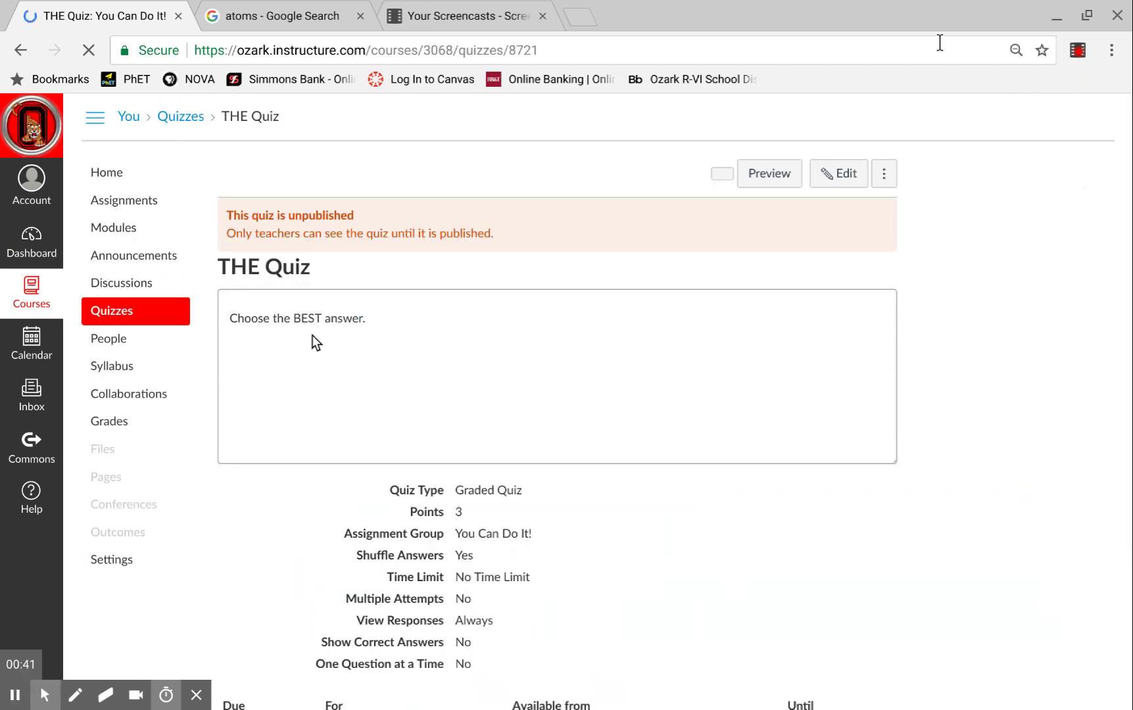
left_click(847, 175)
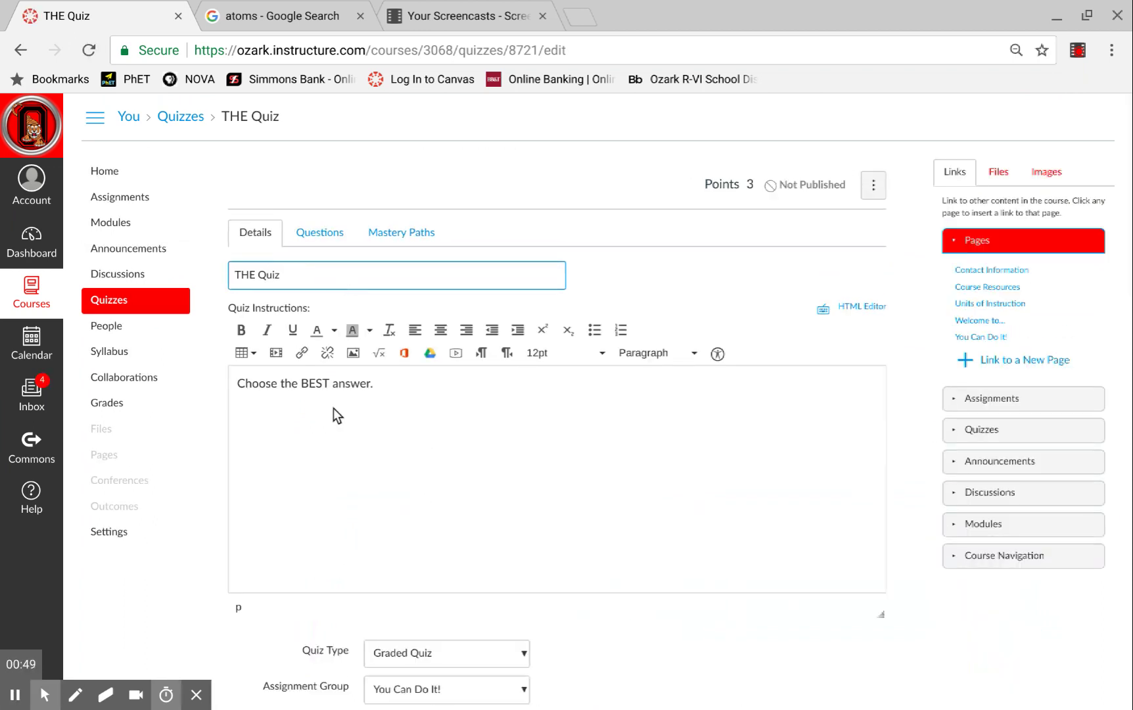
scroll(318, 403, "down", 1)
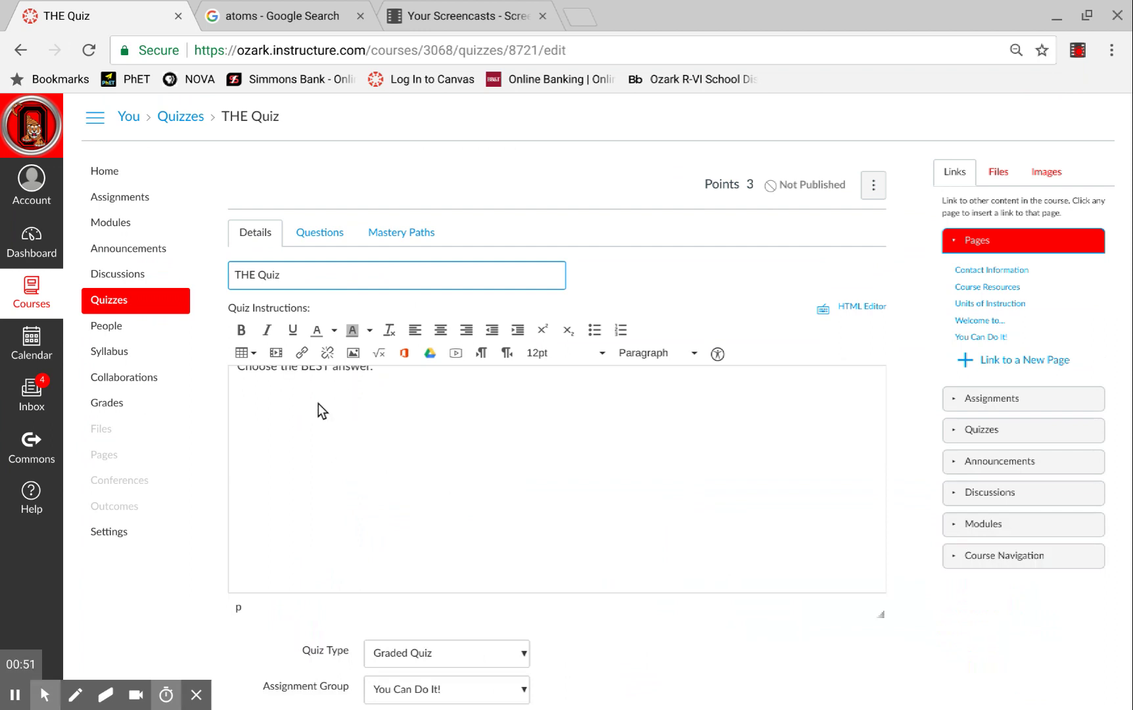
scroll(318, 403, "down", 3)
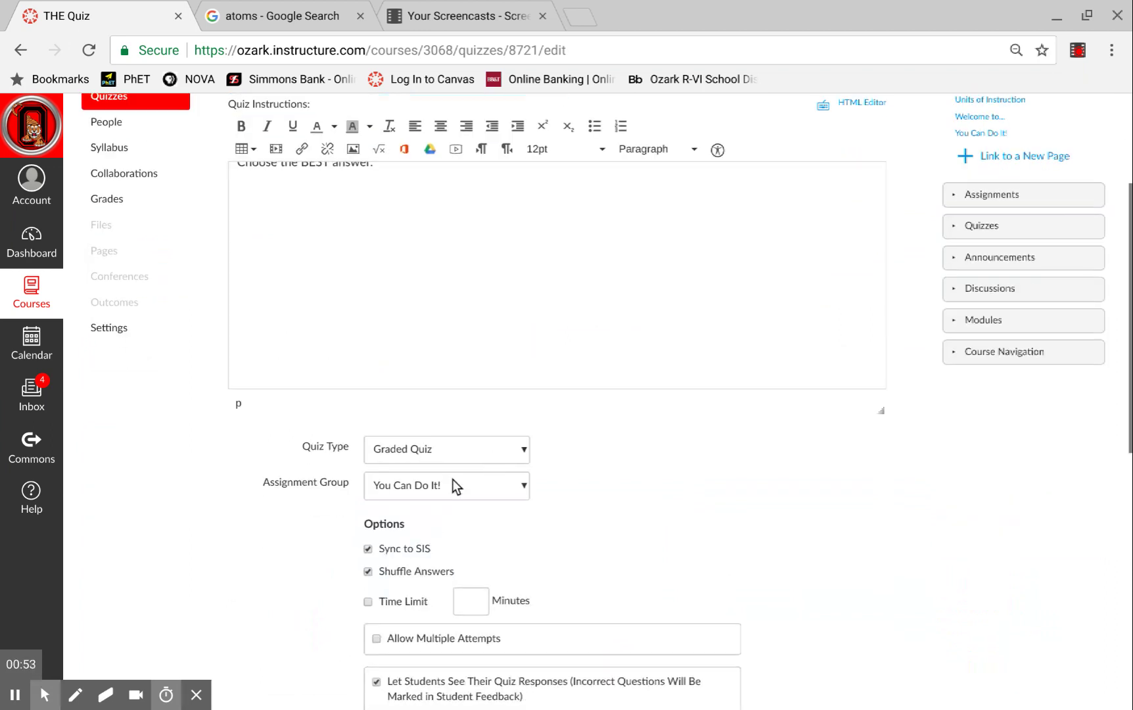
scroll(380, 501, "down", 2)
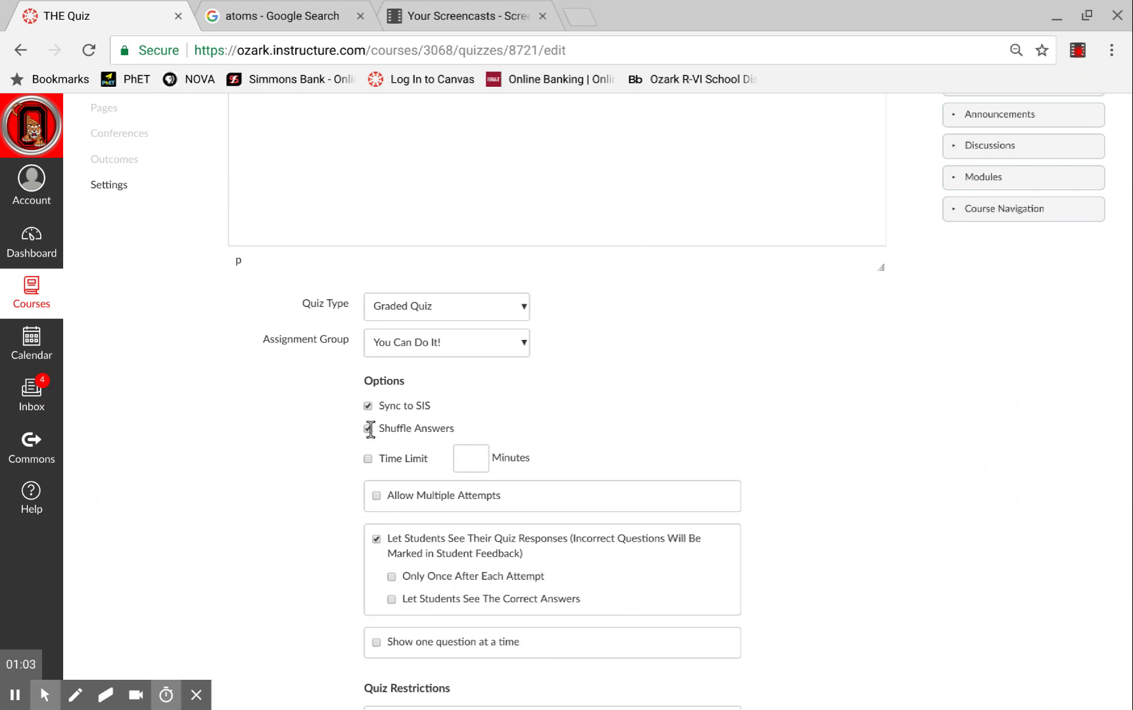
scroll(370, 429, "down", 2)
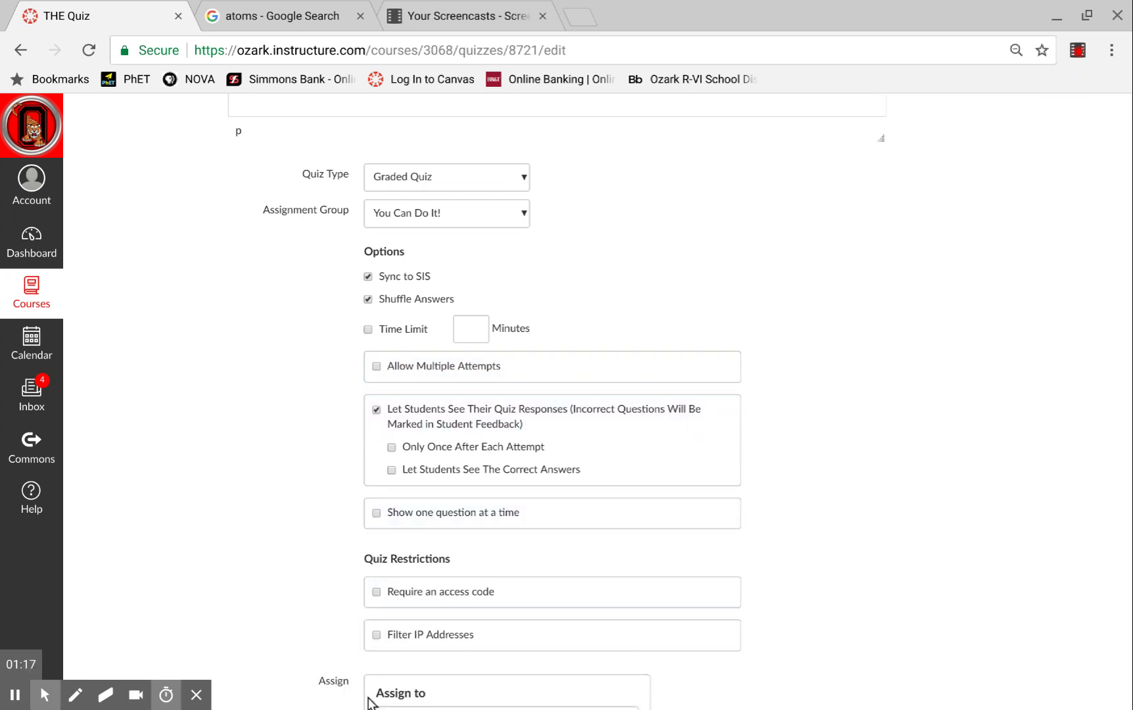
scroll(375, 591, "down", 2)
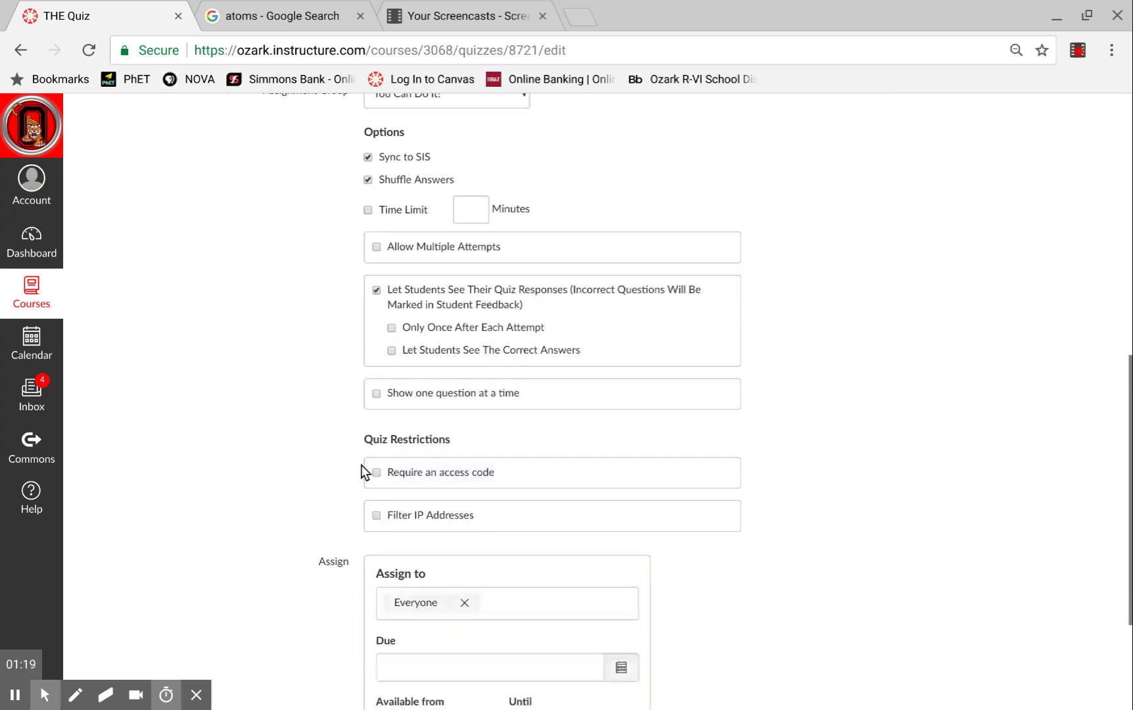
left_click(375, 471)
left_click(374, 471)
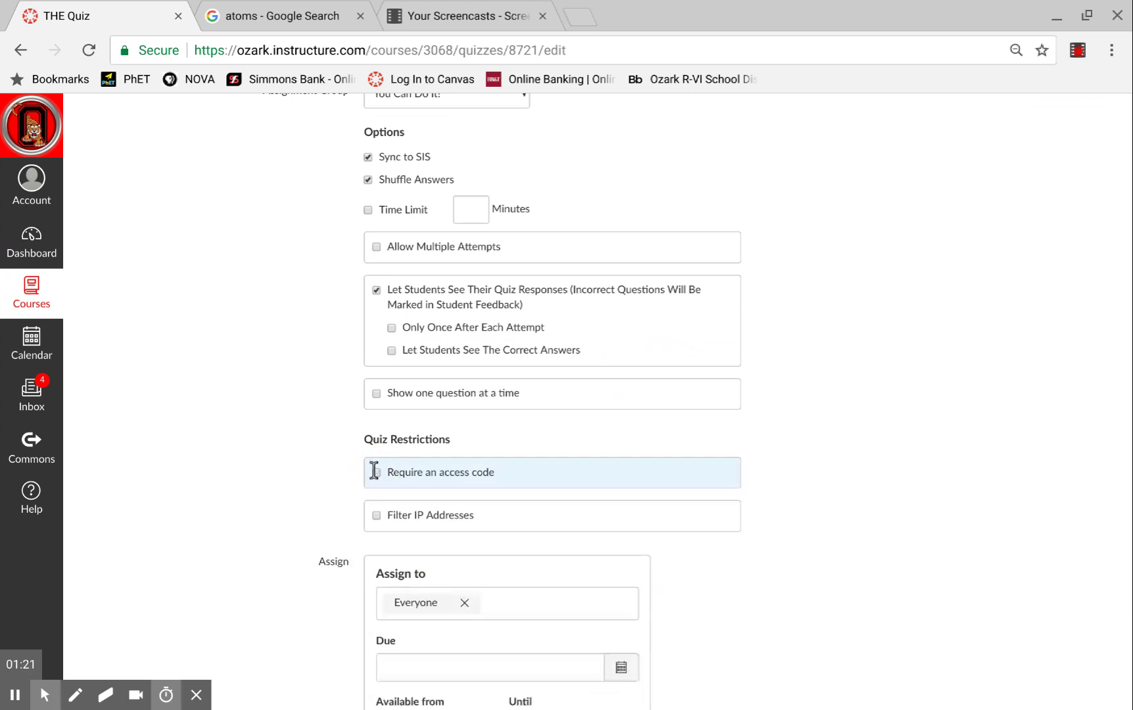
left_click(374, 471)
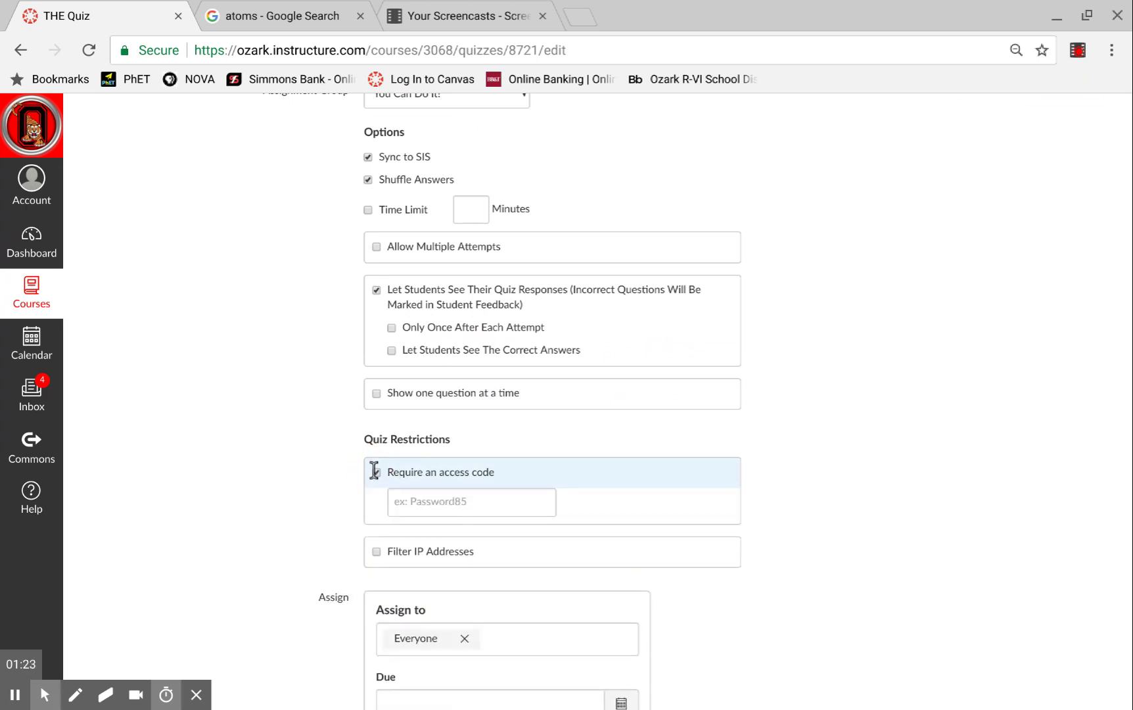
left_click(375, 471)
left_click(374, 472)
left_click(375, 471)
scroll(374, 471, "down", 2)
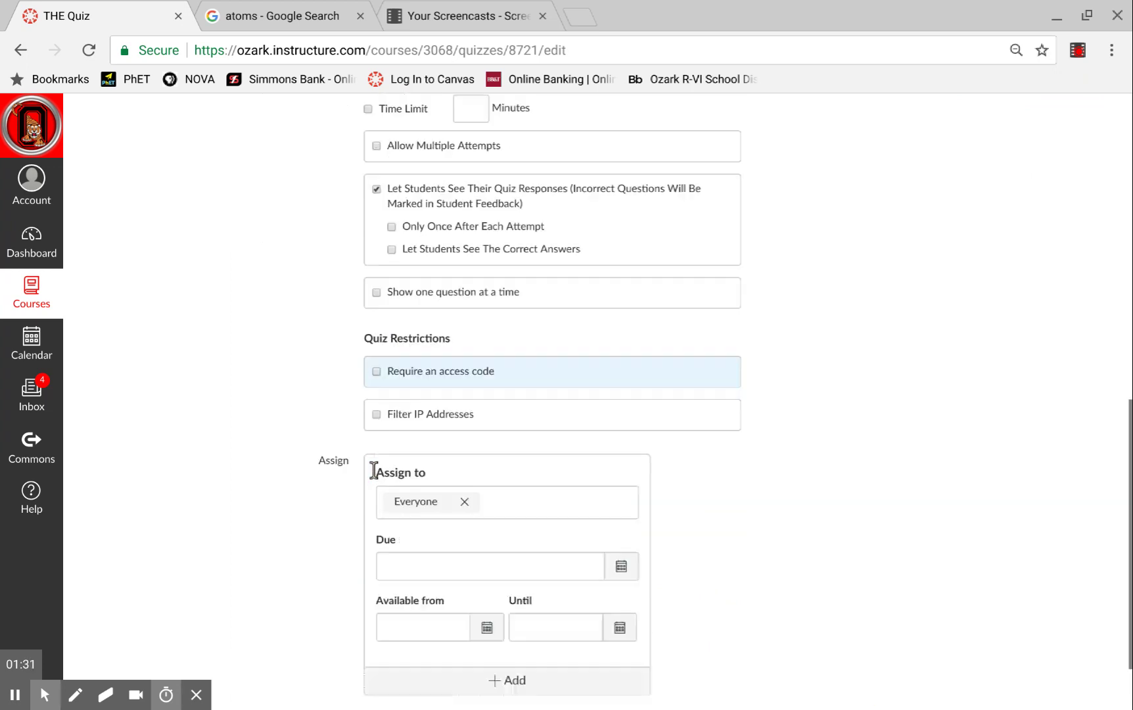
scroll(374, 471, "up", 10)
Show question details on the Questions tab and edit the 'What is brown and sticky?' question
left_click(320, 231)
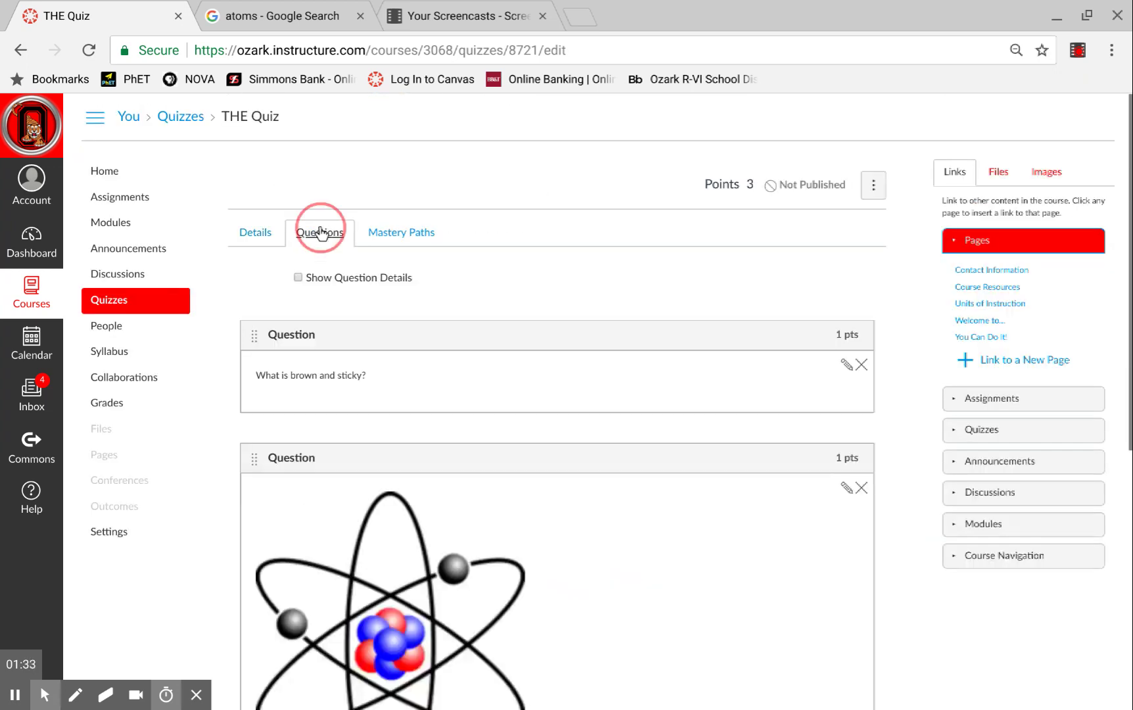
left_click(297, 277)
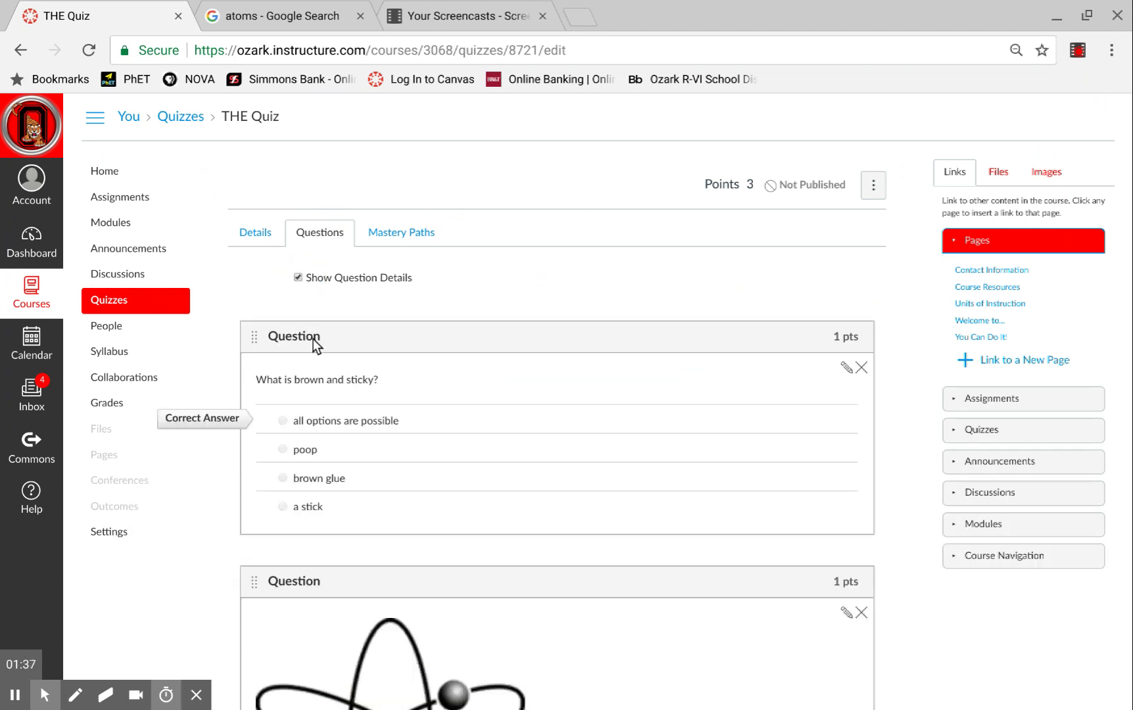
left_click(846, 368)
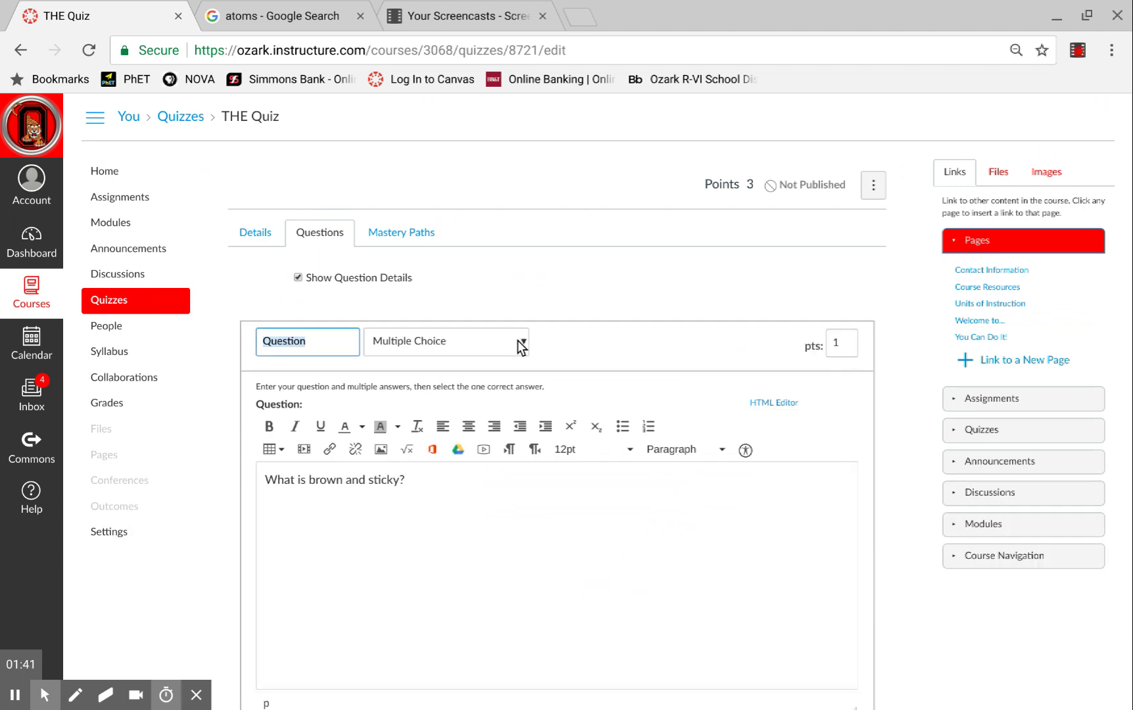
Keep it Multiple Choice and review its four answers, 'all options are possible' correct
left_click(522, 347)
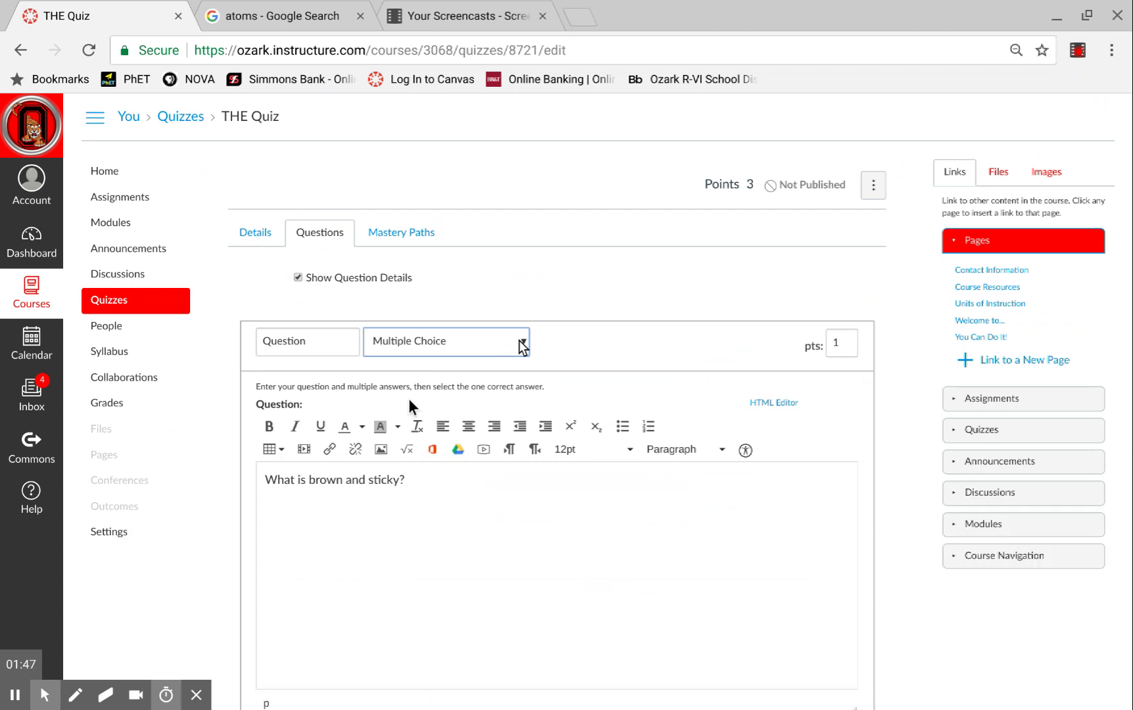
left_click(647, 307)
scroll(647, 307, "down", 1)
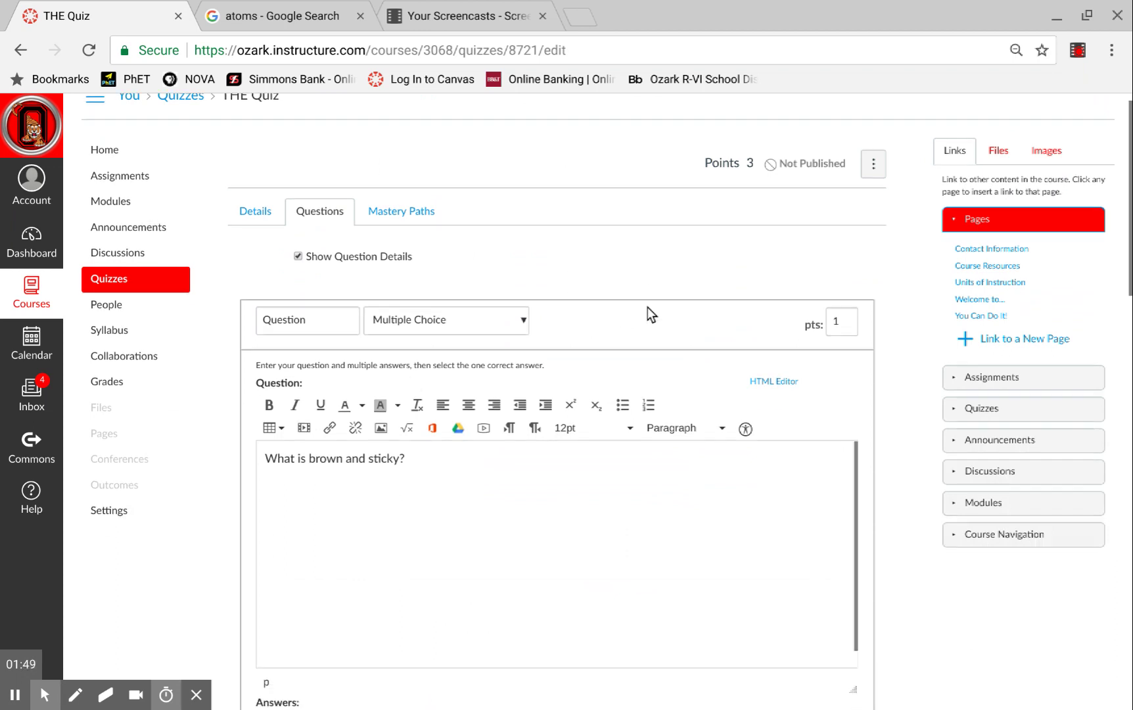
scroll(647, 307, "down", 3)
scroll(647, 307, "up", 2)
scroll(647, 307, "down", 5)
scroll(647, 314, "down", 2)
scroll(648, 314, "up", 3)
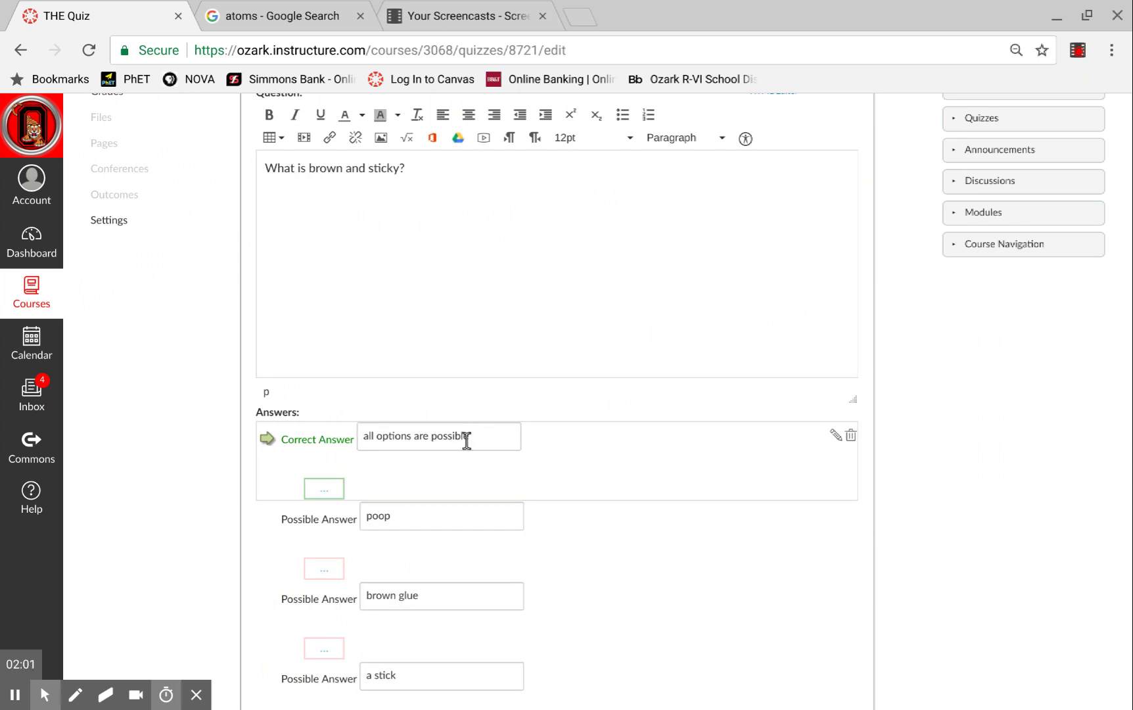
scroll(444, 435, "down", 1)
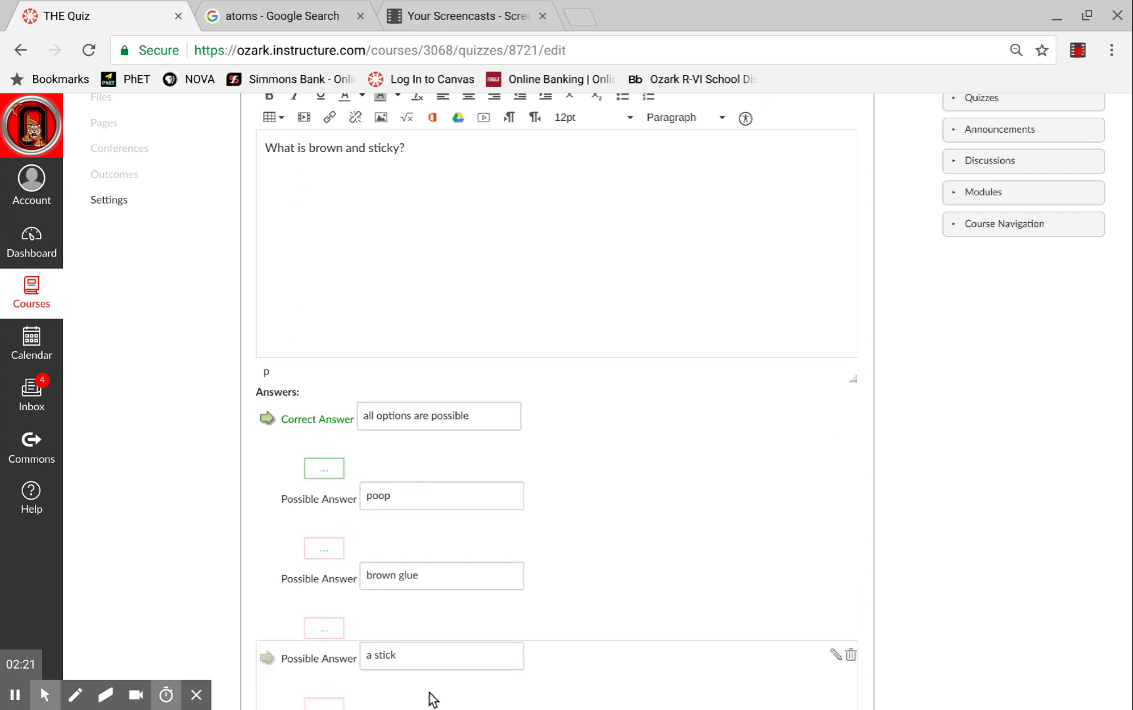
scroll(445, 469, "down", 2)
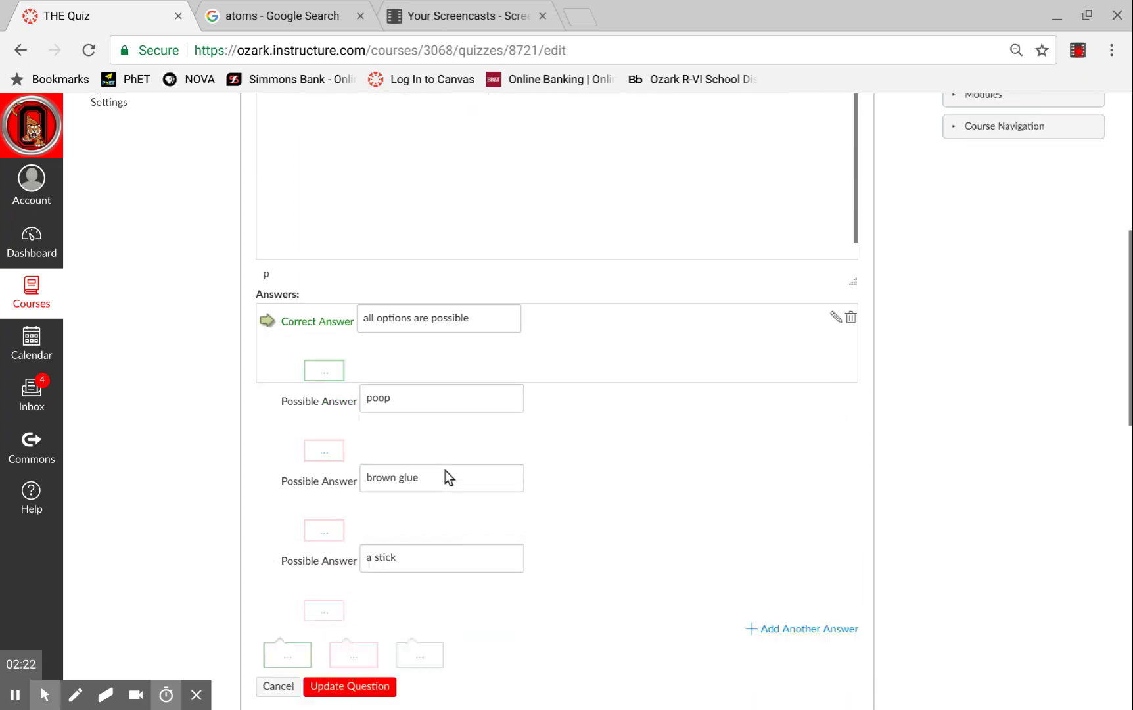
Update the brown-and-sticky question unchanged
left_click(358, 687)
scroll(560, 403, "down", 2)
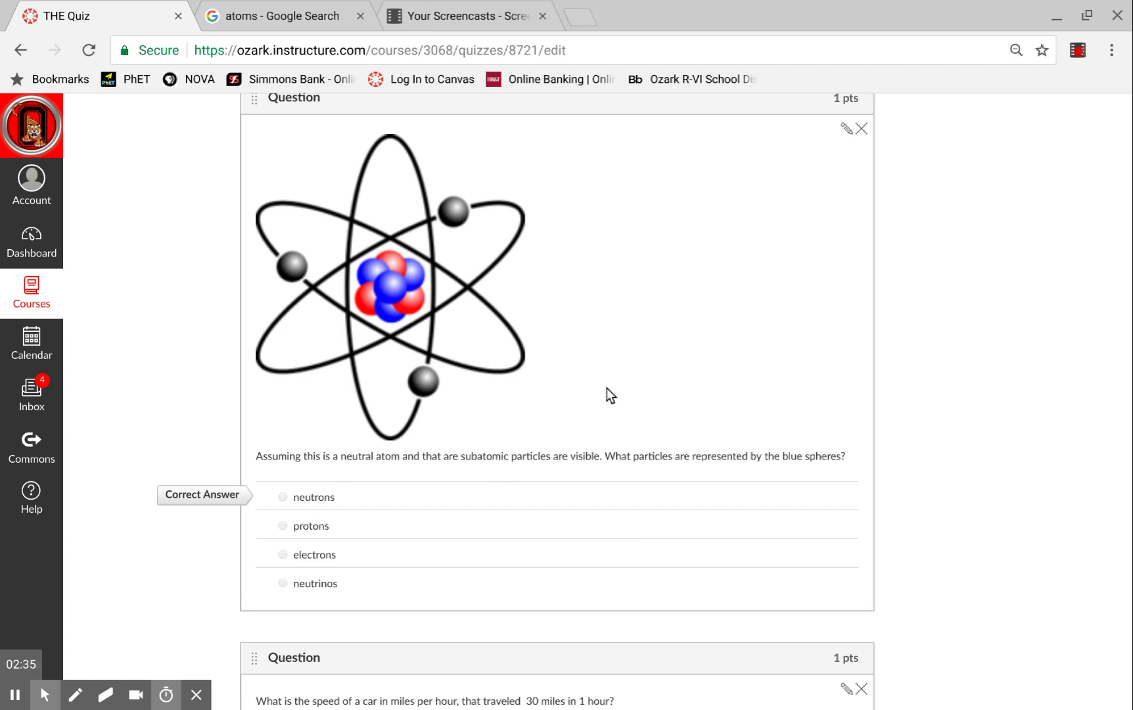
scroll(607, 388, "down", 2)
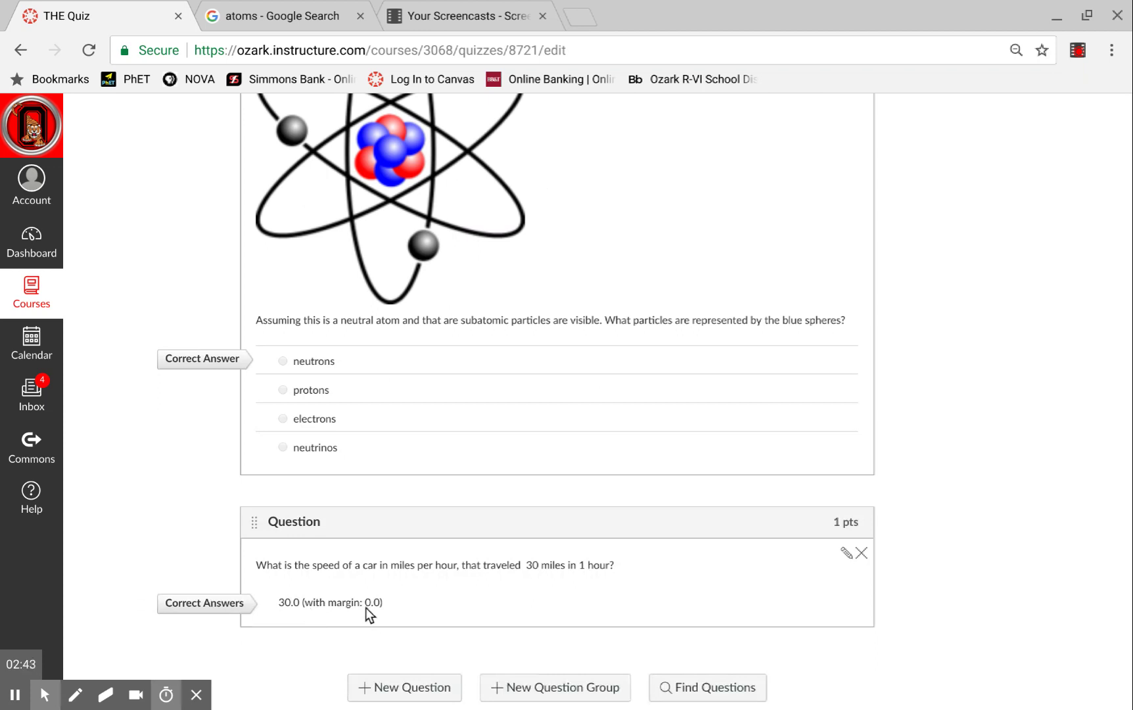
Update the car-speed question accepting 30 with margin 0, then save THE Quiz
left_click(847, 553)
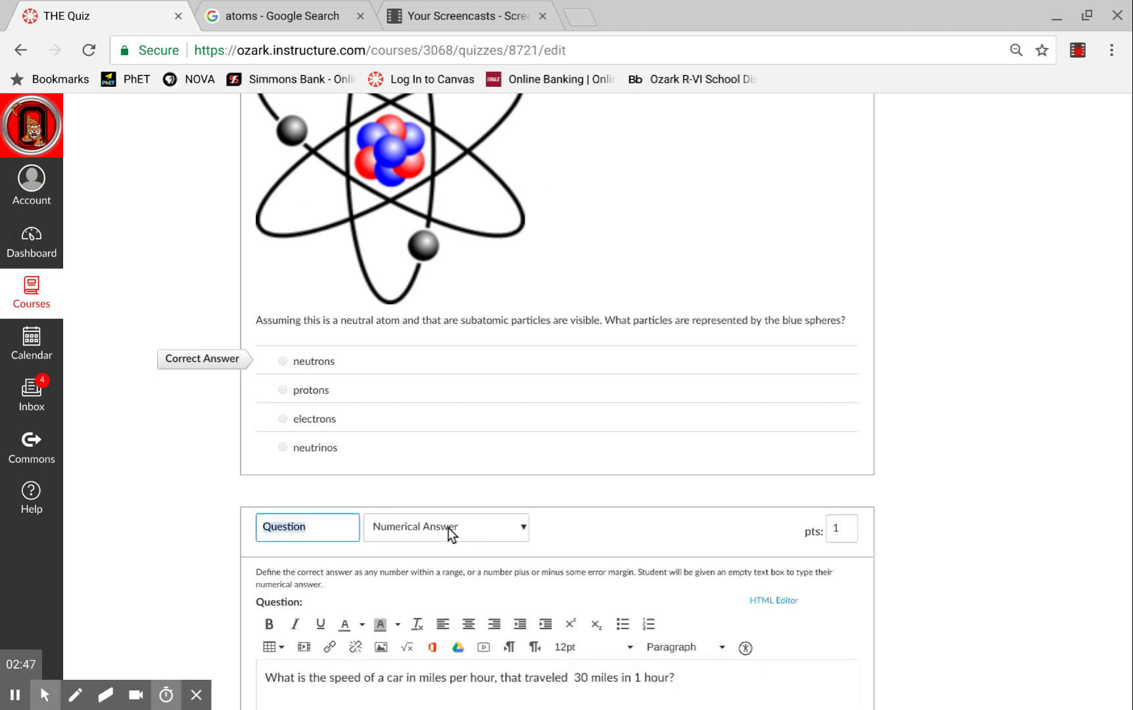
scroll(449, 528, "down", 2)
scroll(448, 528, "down", 7)
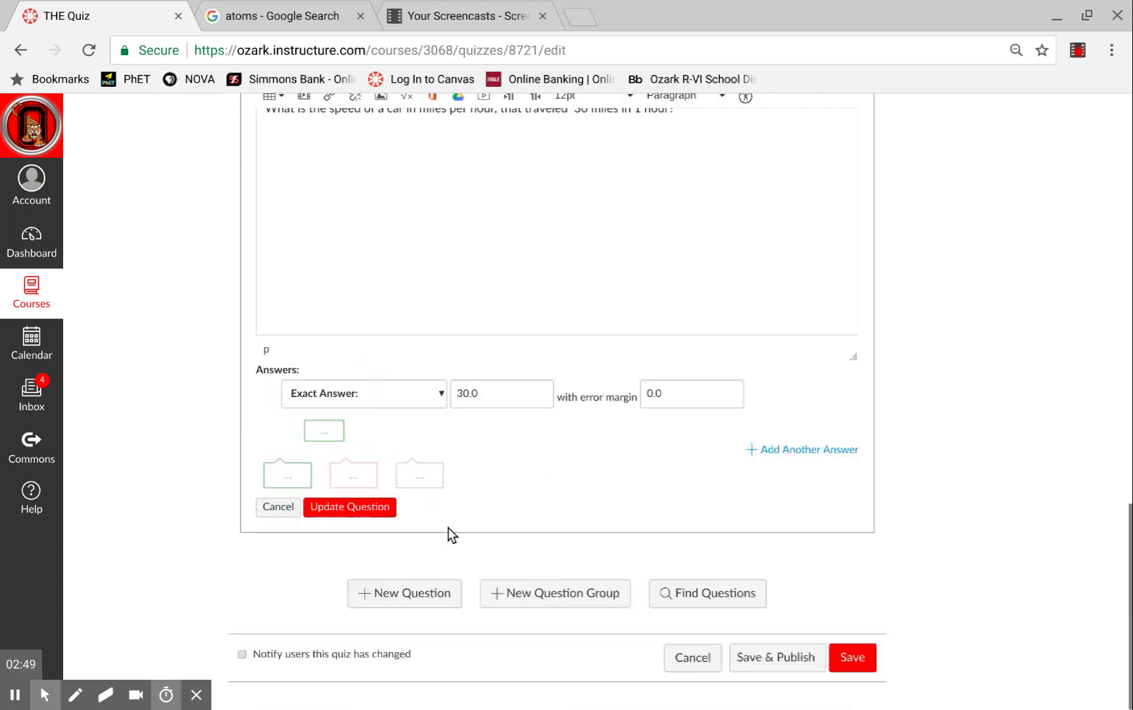
left_click(342, 505)
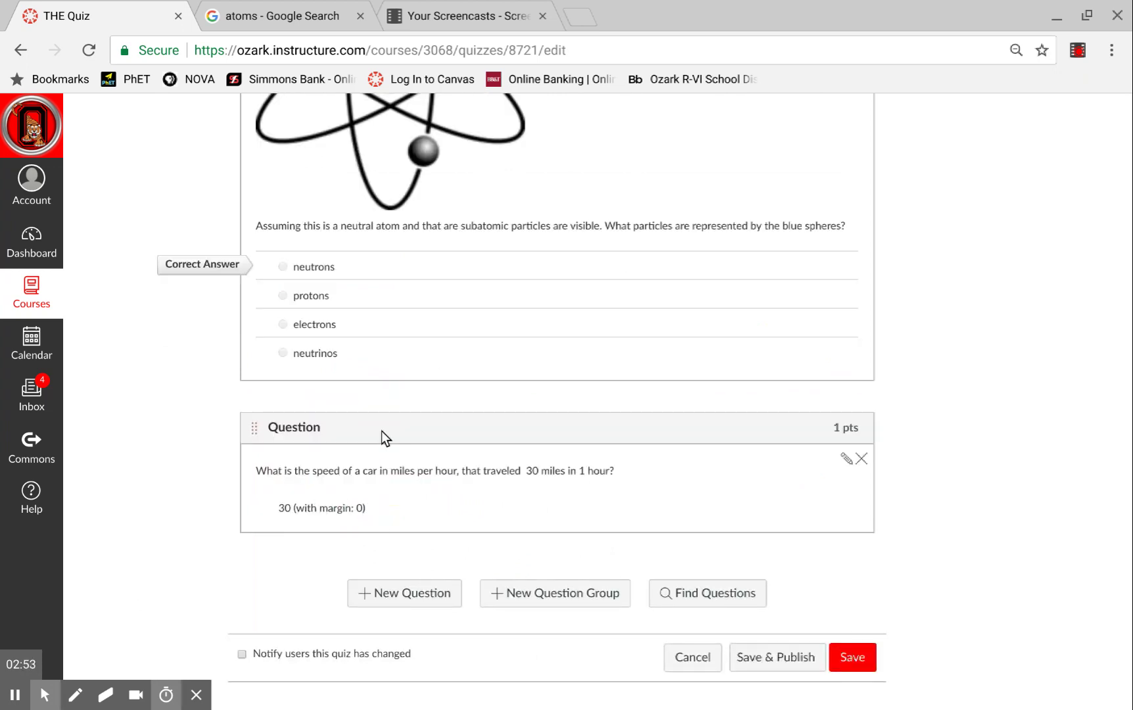
left_click(854, 665)
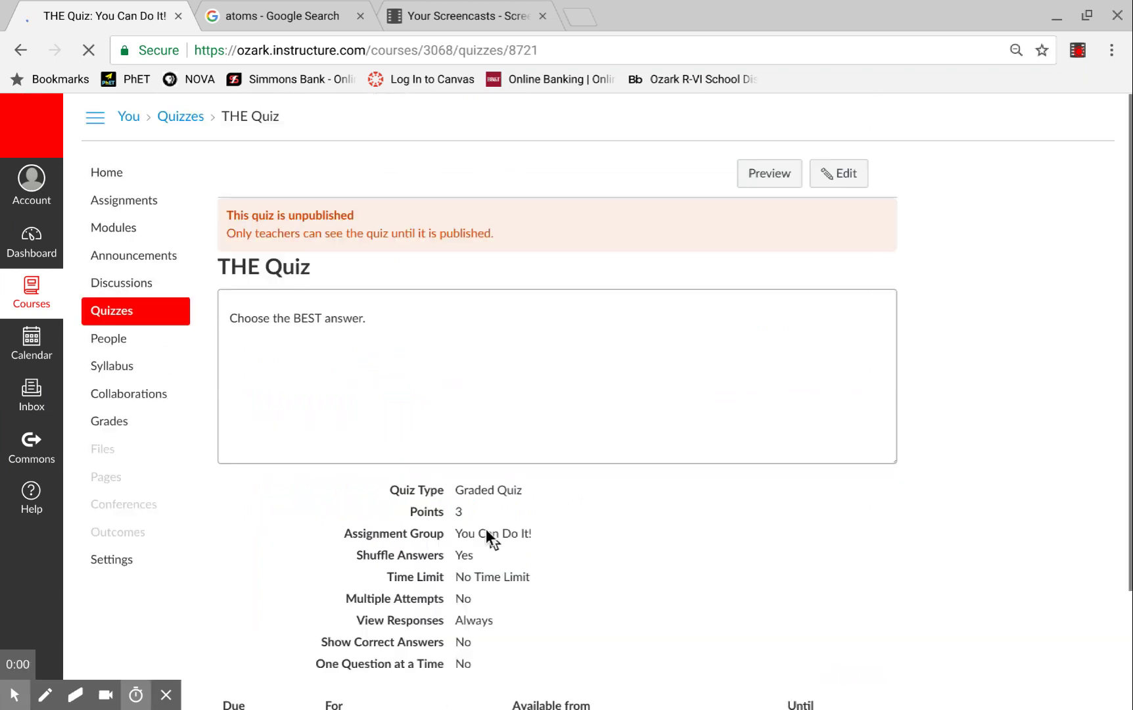
From the course quiz list, open Manage Question Banks to see the five banks
left_click(113, 315)
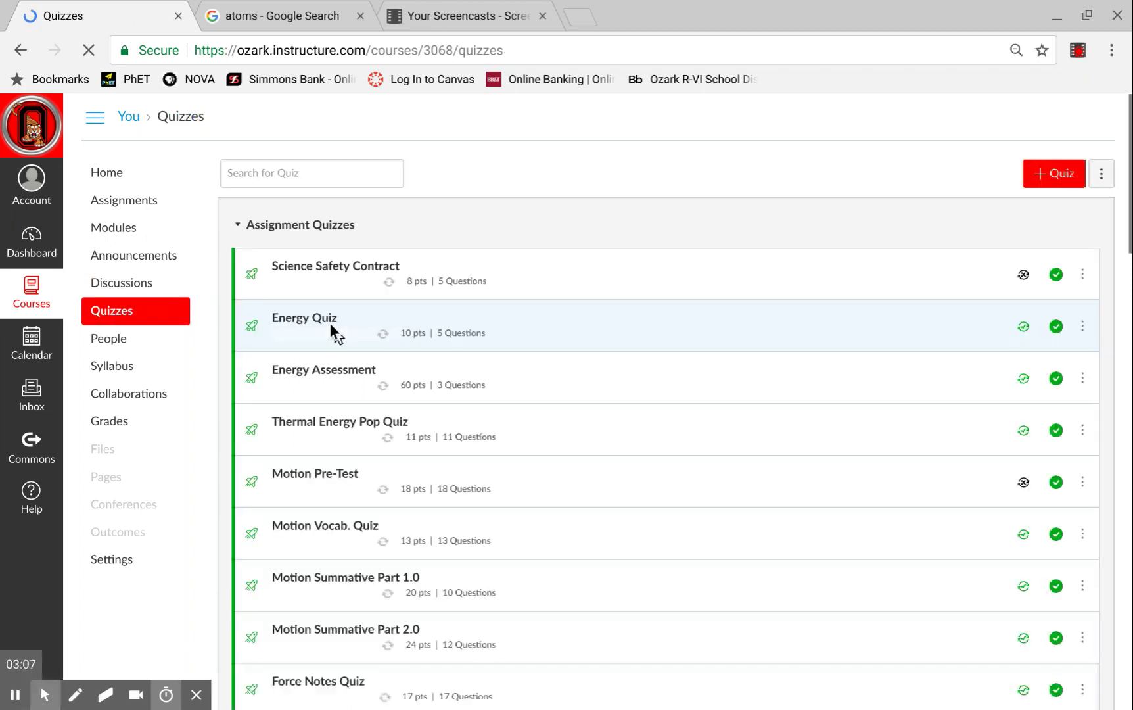
left_click(1099, 176)
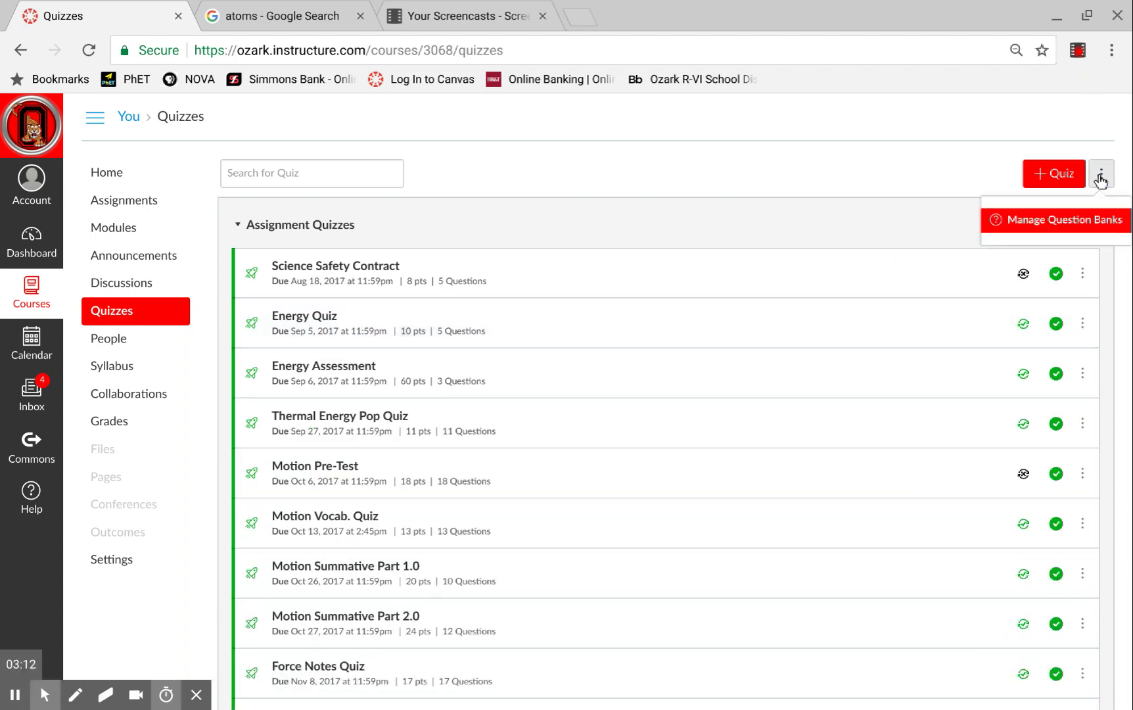
left_click(1073, 221)
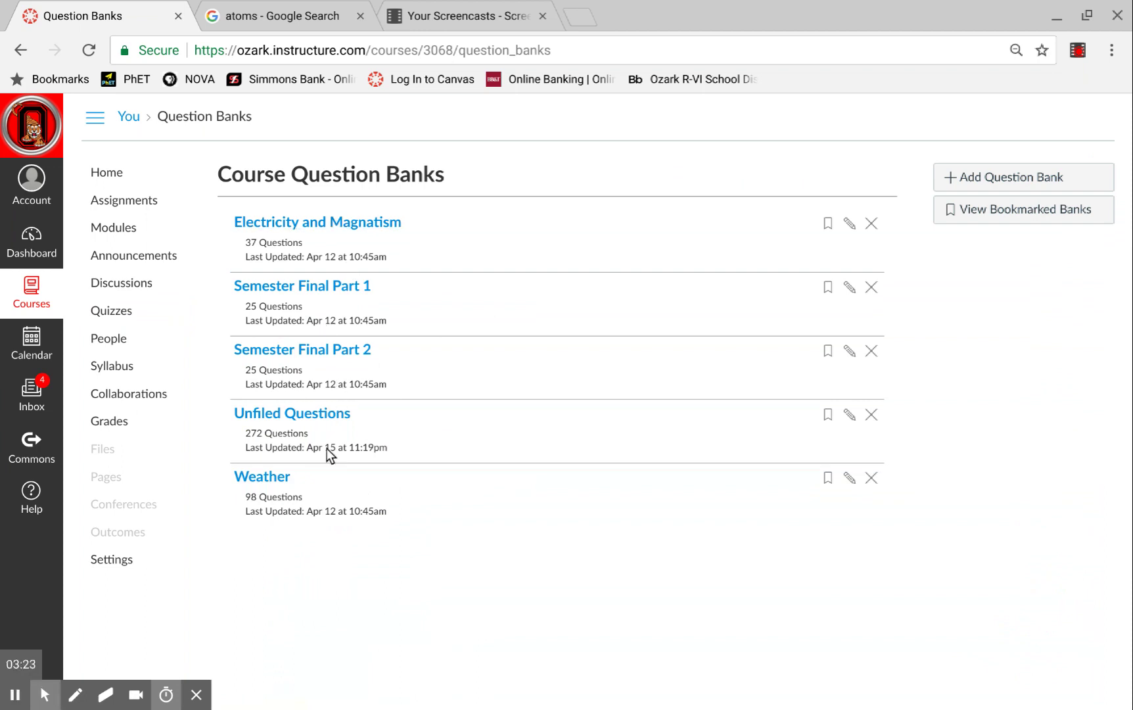
Scroll through the Weather bank's questions, then return to the course Quizzes list
left_click(271, 481)
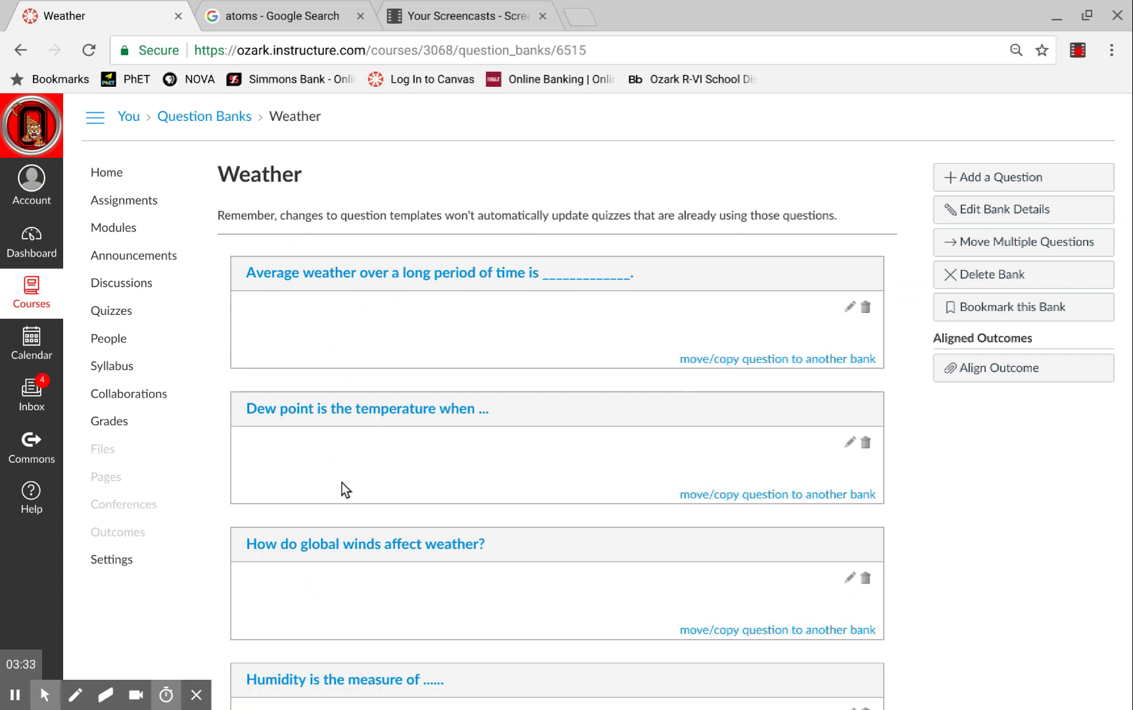
scroll(342, 488, "down", 15)
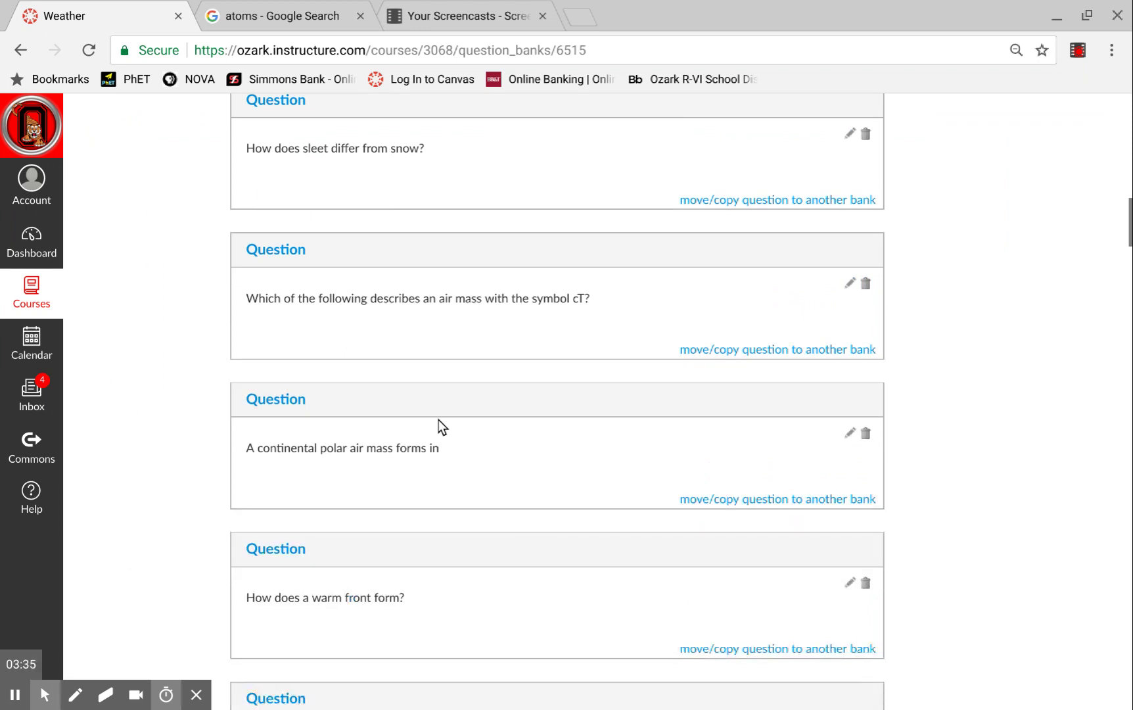
scroll(373, 467, "up", 15)
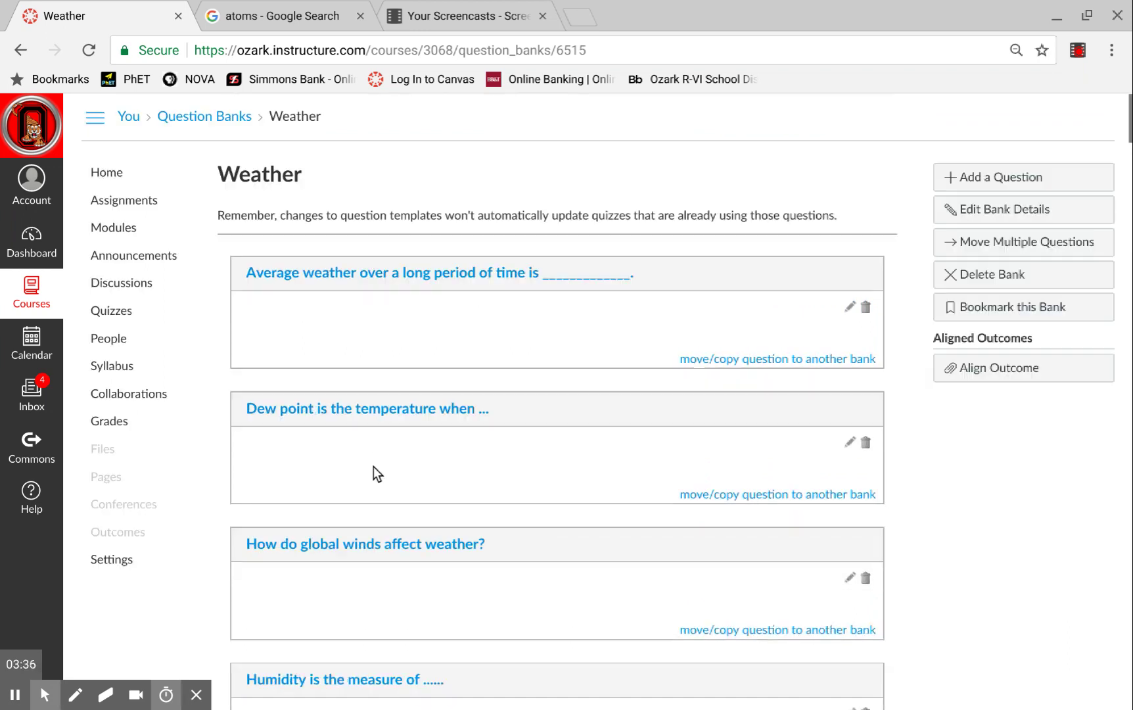
left_click(127, 313)
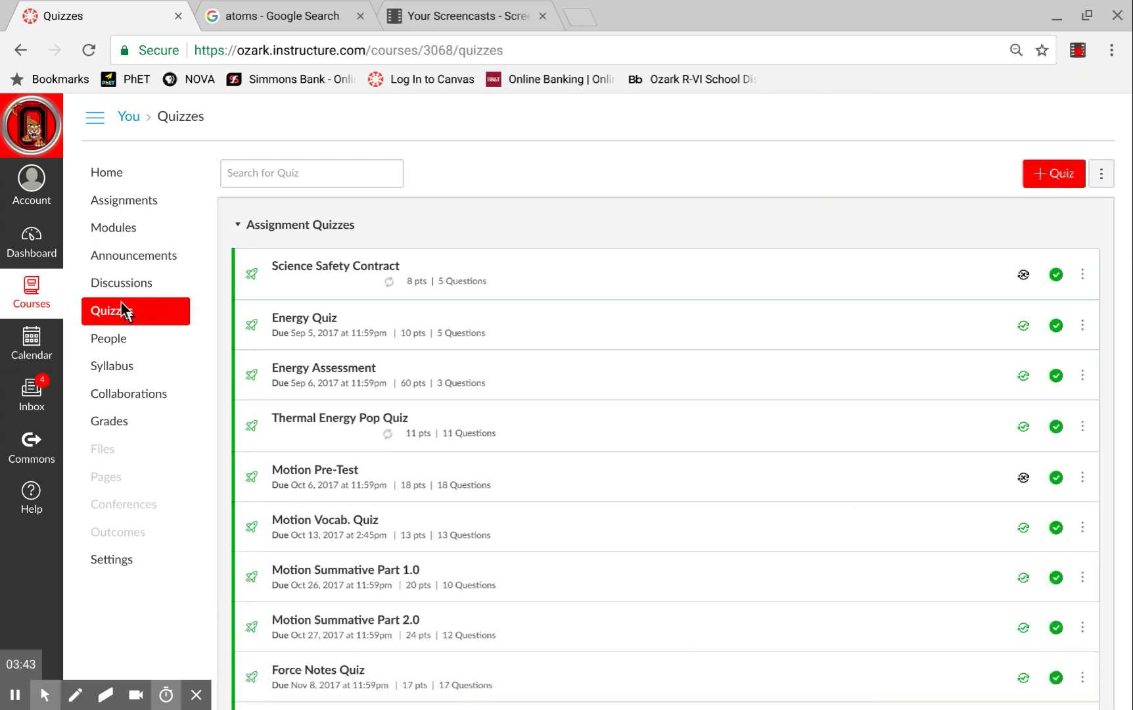
scroll(125, 309, "down", 5)
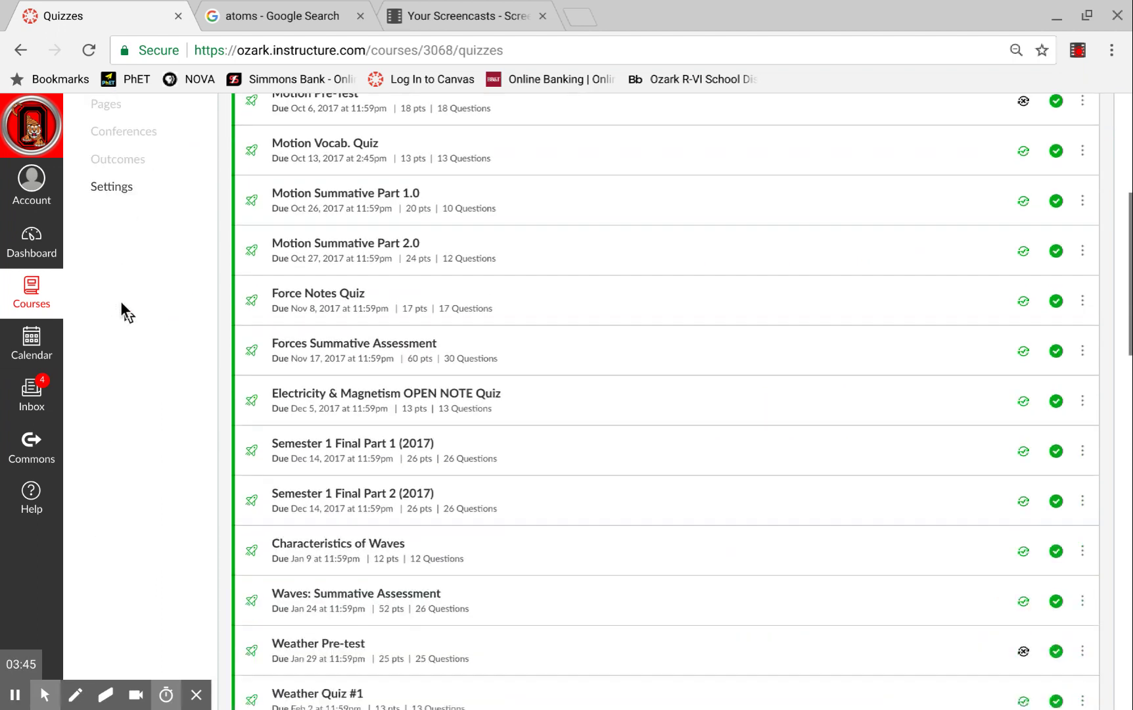
scroll(124, 308, "up", 6)
Create a new quiz and browse the Electricity and Magnatism bank without adding questions
left_click(1039, 188)
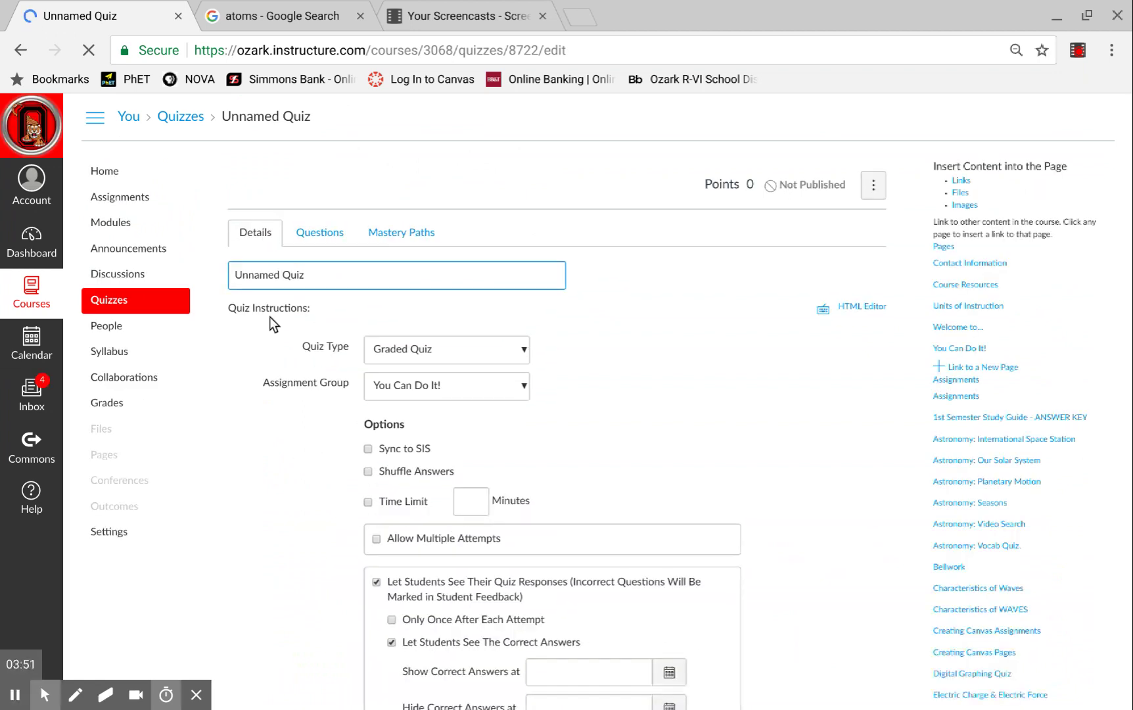
left_click(320, 235)
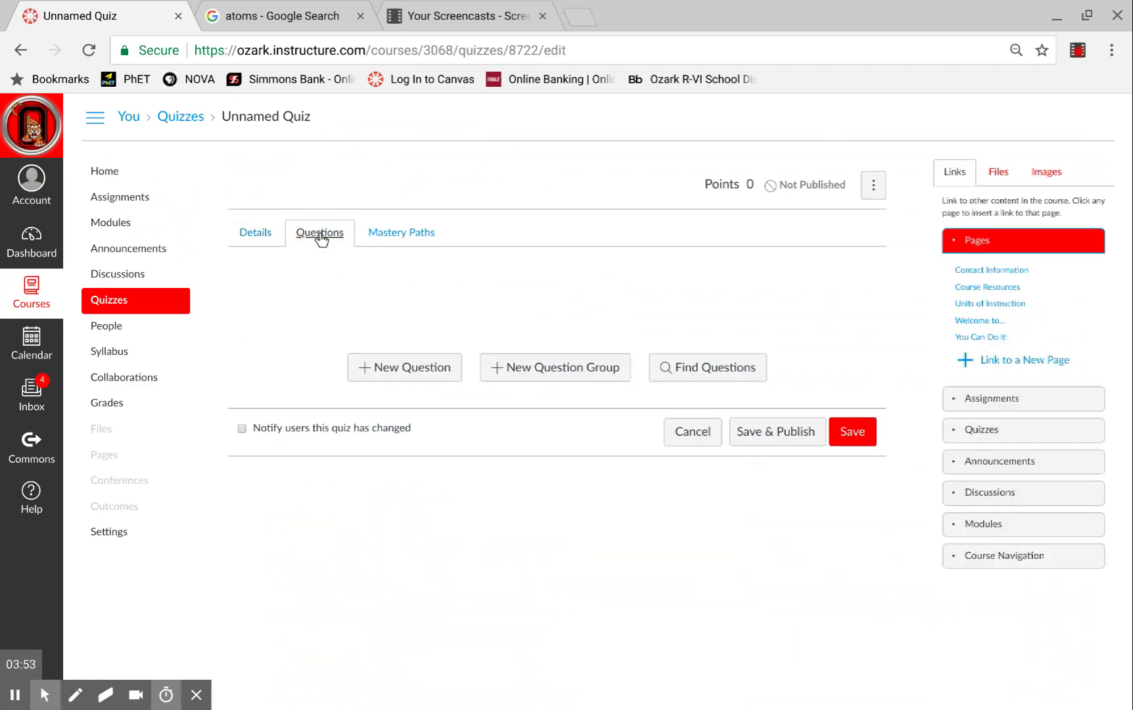
left_click(707, 368)
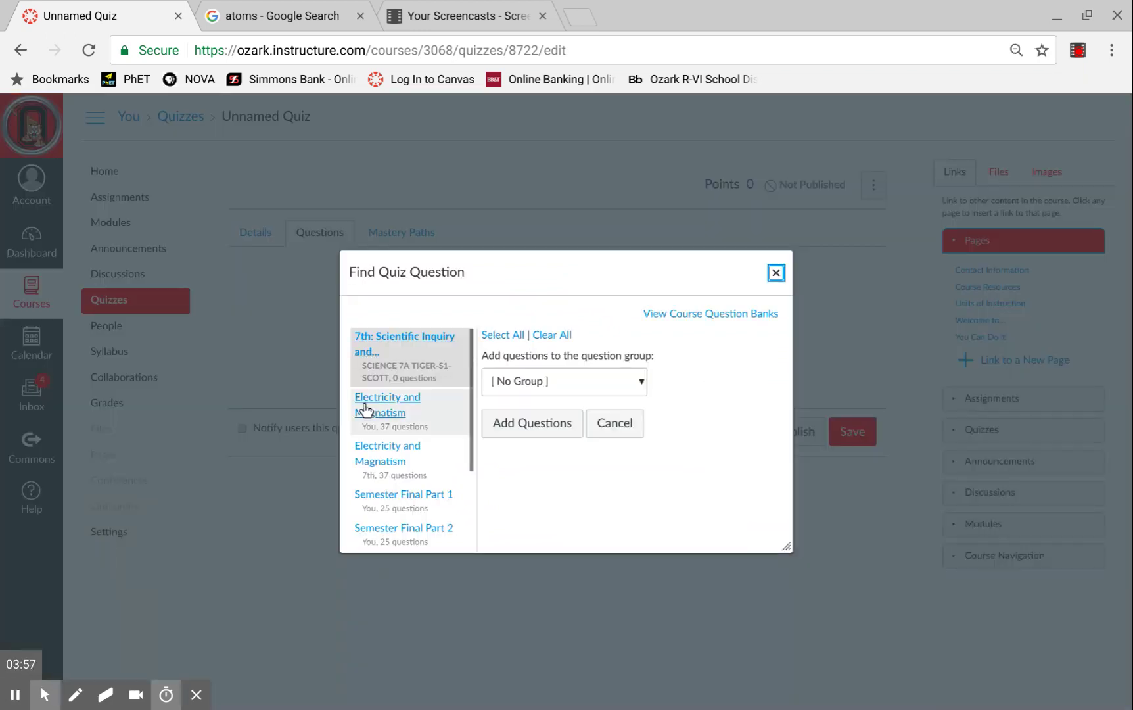
left_click(365, 407)
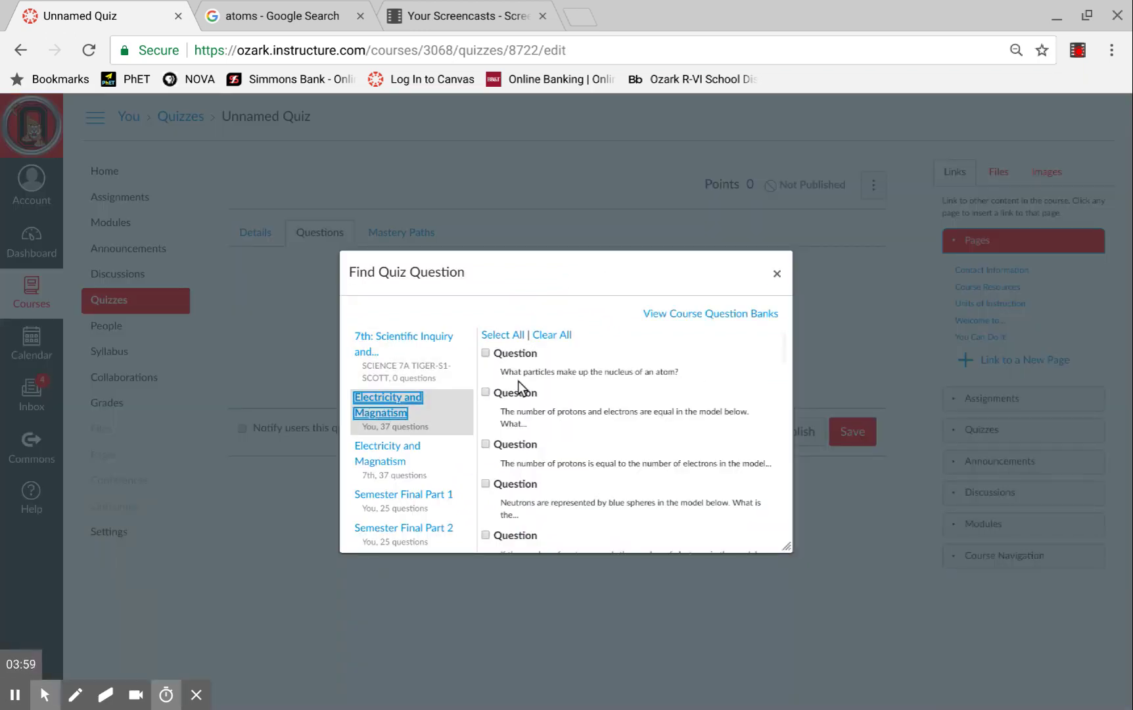
scroll(502, 480, "down", 3)
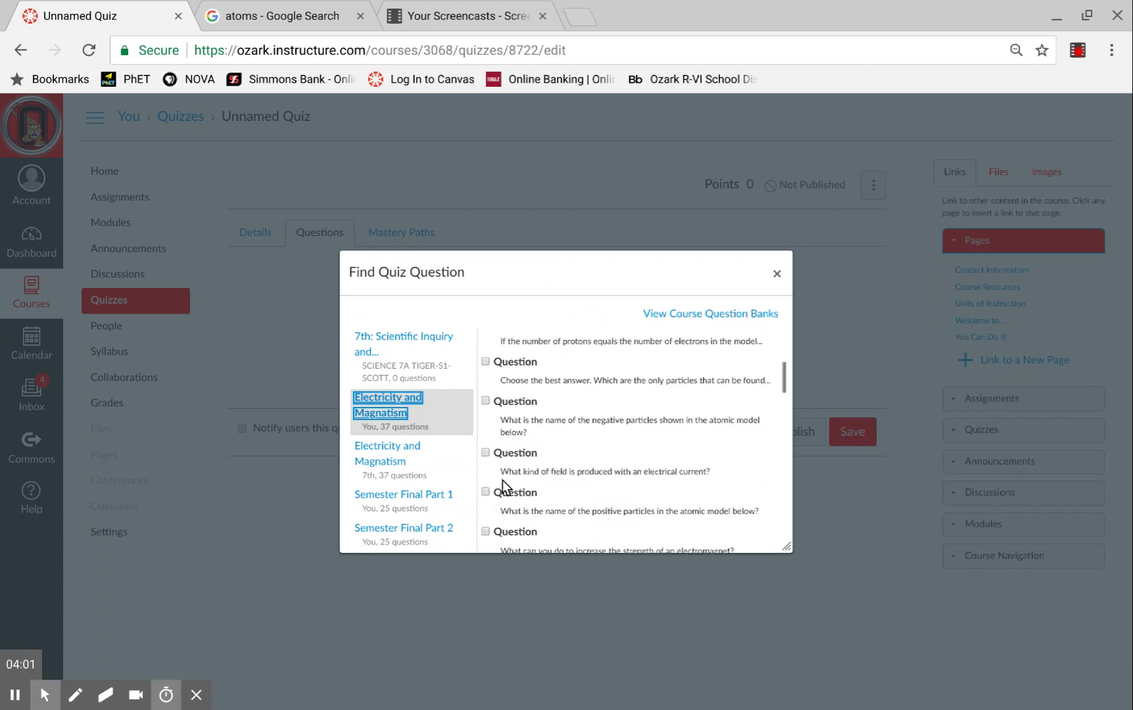
scroll(503, 486, "down", 10)
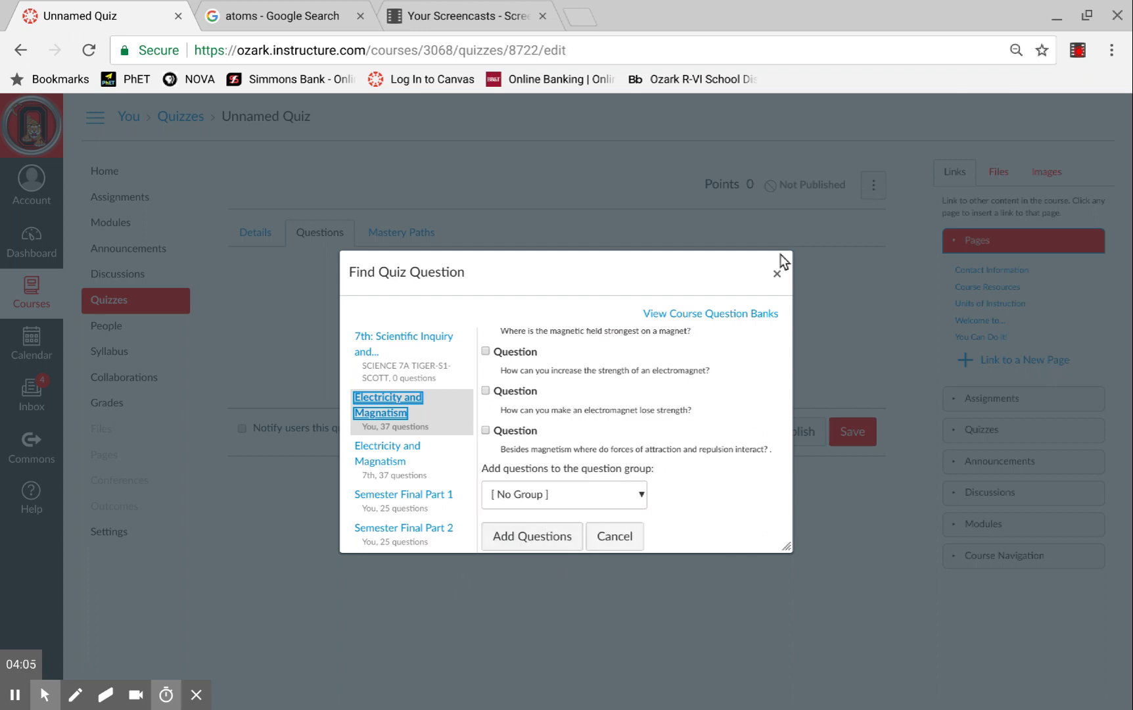
left_click(777, 273)
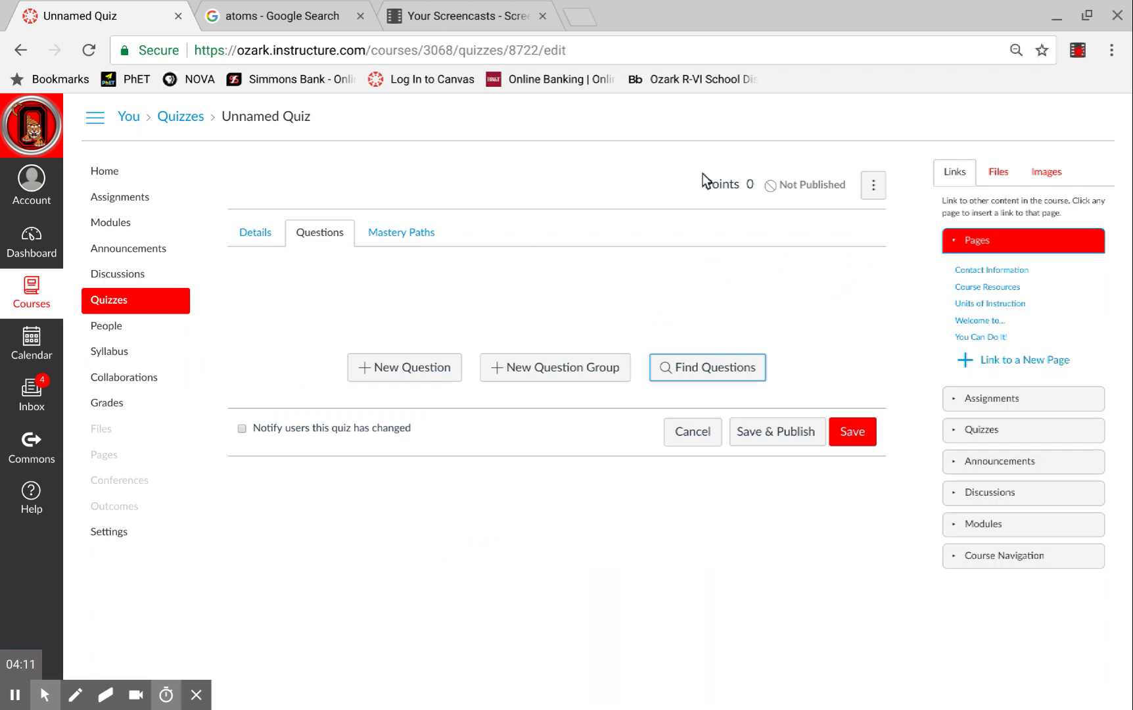
Cancel editing, leaving the new quiz as an unpublished 0-point Unnamed Quiz
left_click(873, 191)
left_click(874, 190)
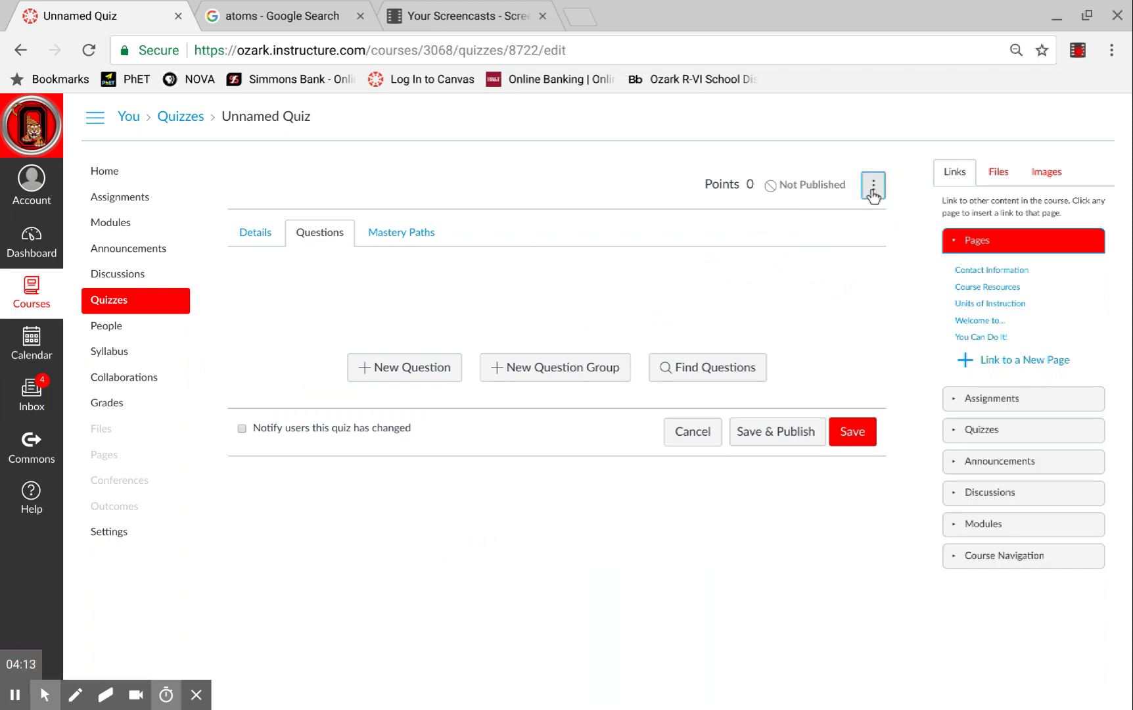
left_click(695, 444)
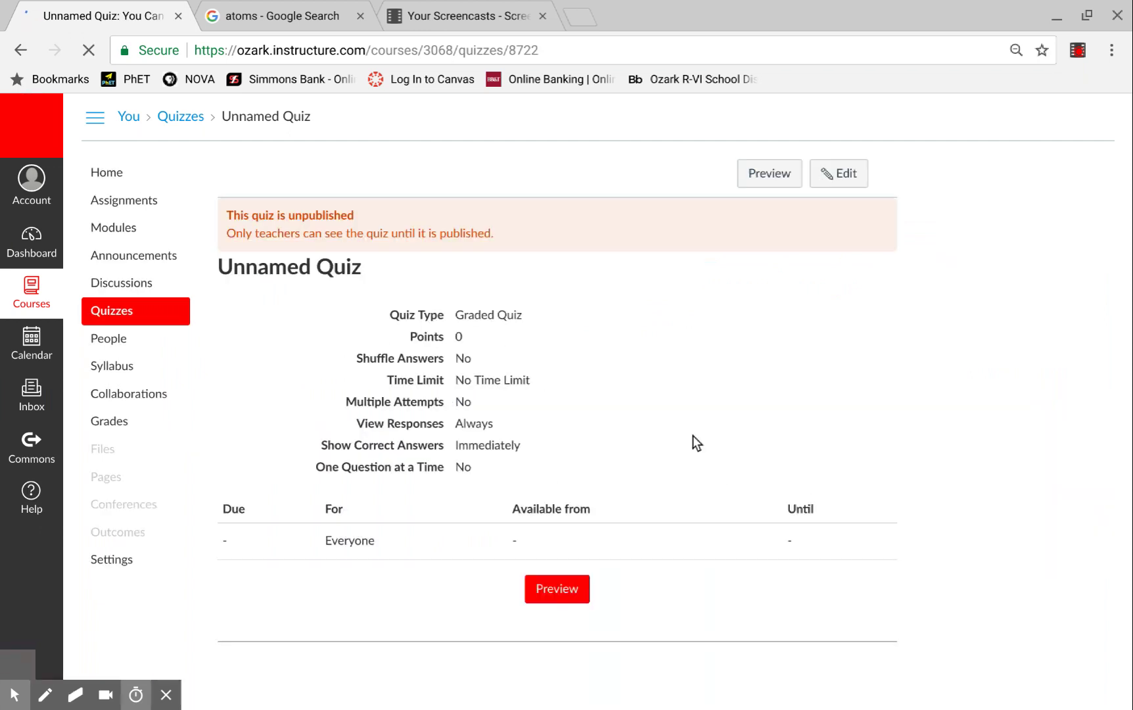
Go to SCIENCE 7A's quizzes, search 'asto', and open Astronomy: Seasons Quiz
left_click(33, 236)
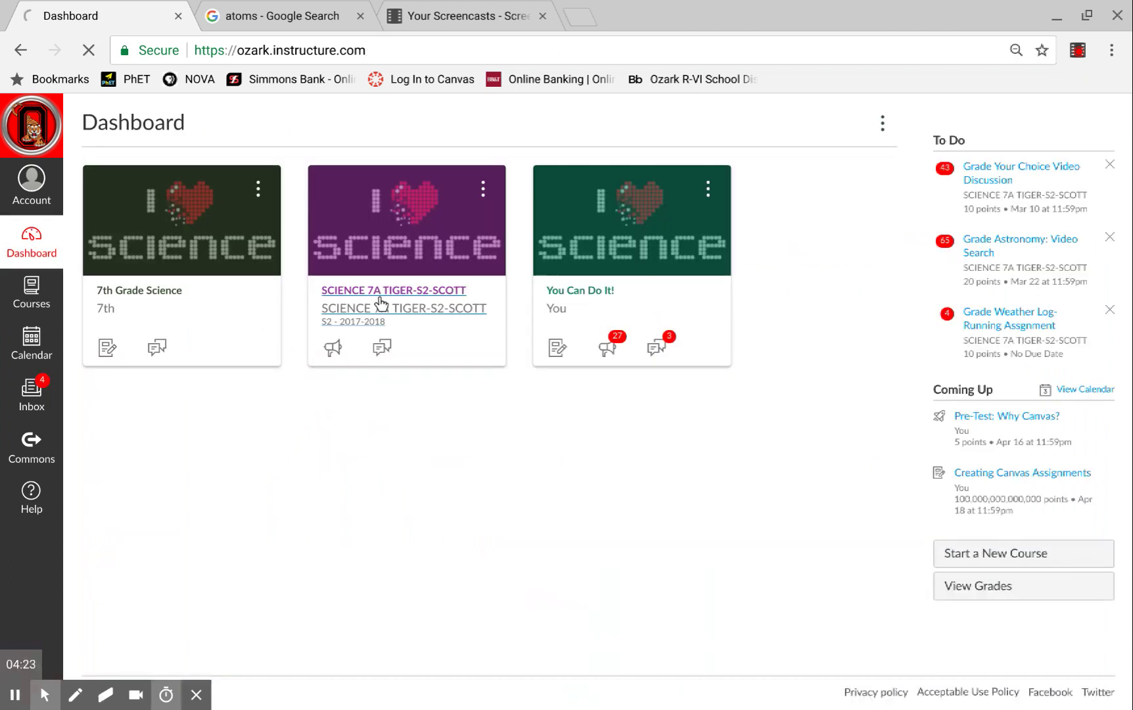
left_click(380, 303)
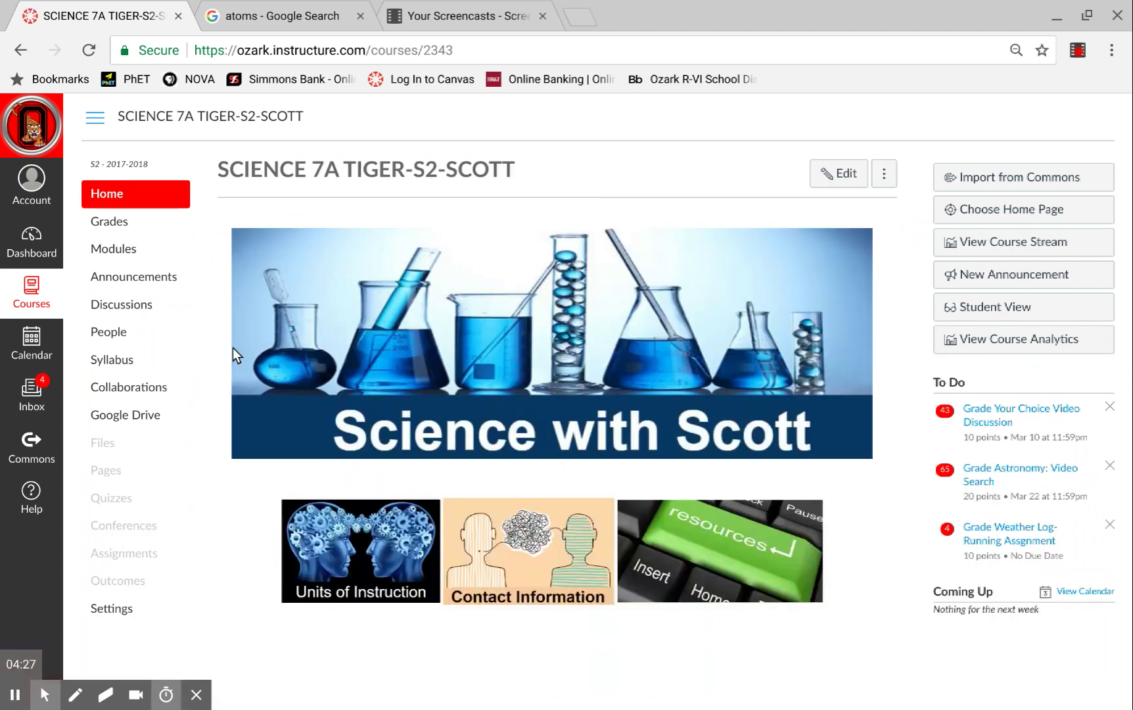
left_click(137, 503)
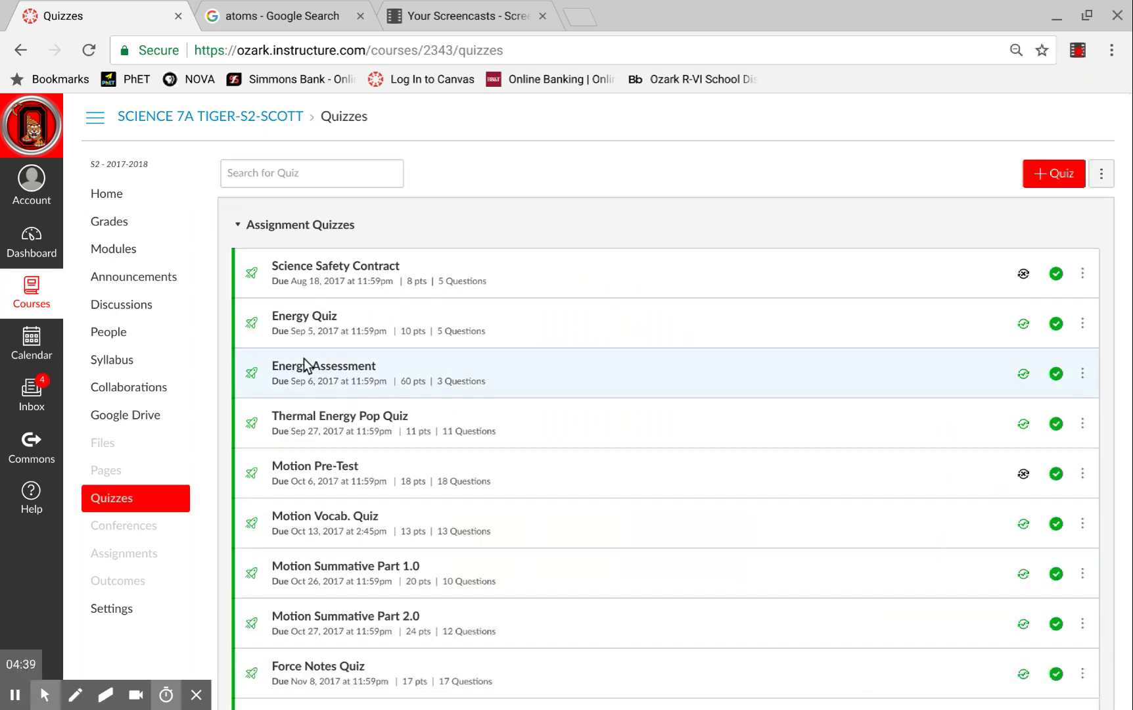
left_click(302, 172)
type("asto")
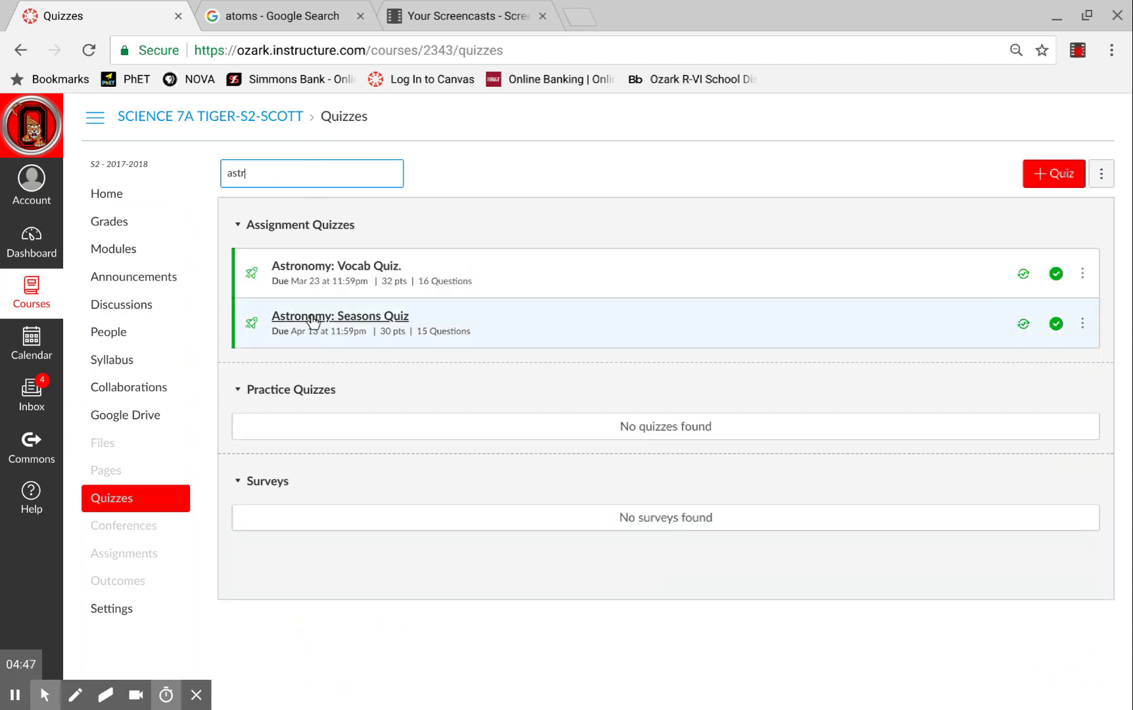
left_click(342, 318)
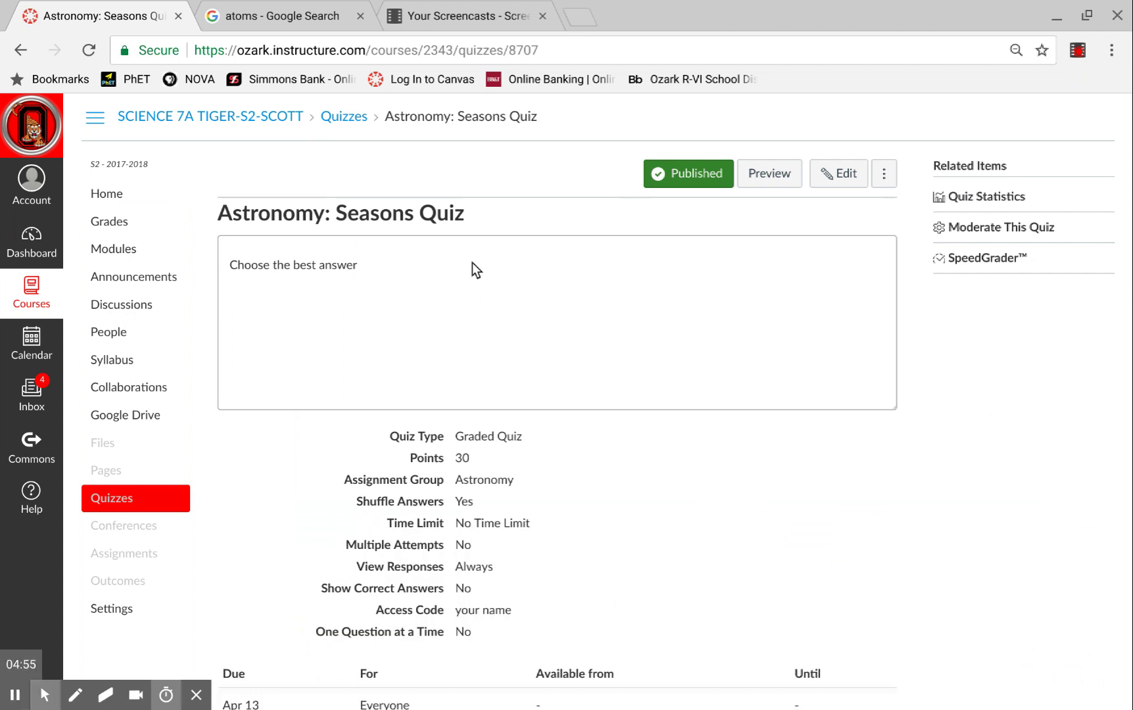
Open the quiz's Statistics page and look at the section choices
left_click(985, 203)
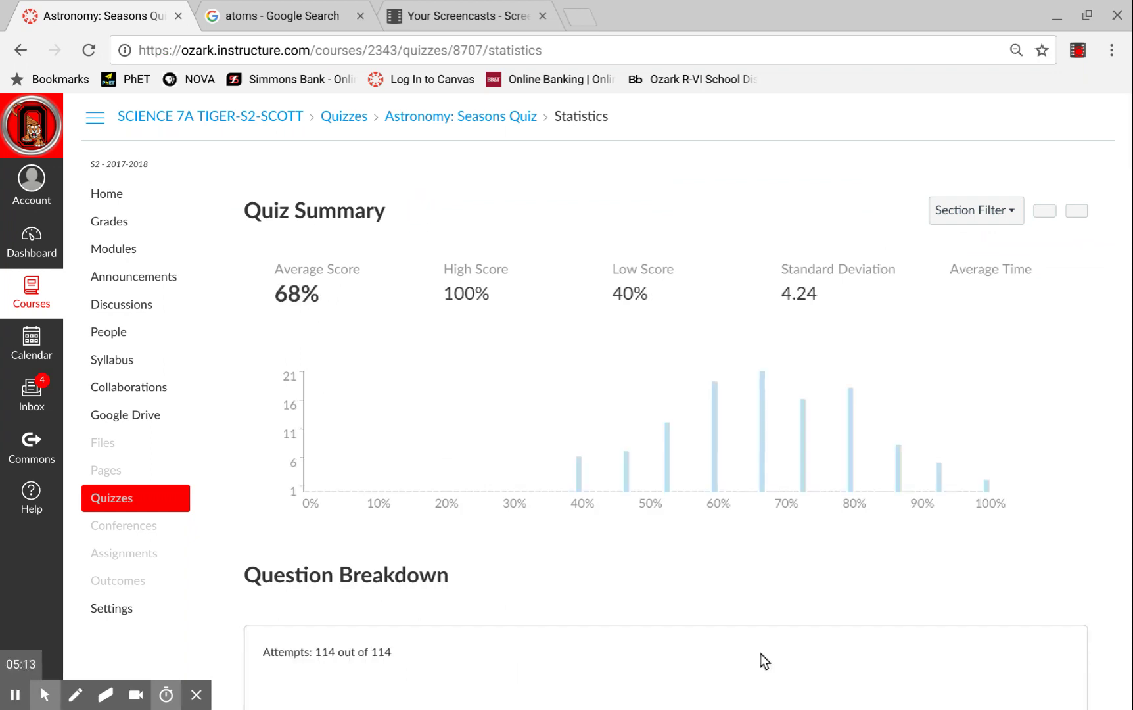
left_click(992, 219)
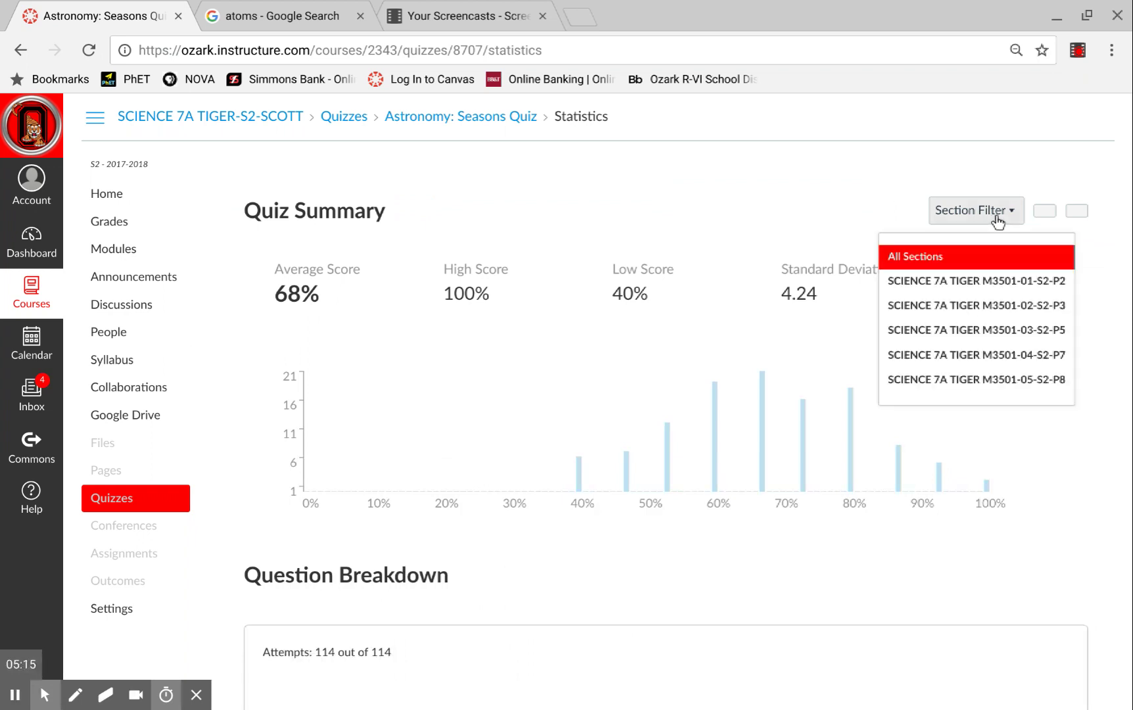
scroll(743, 359, "down", 3)
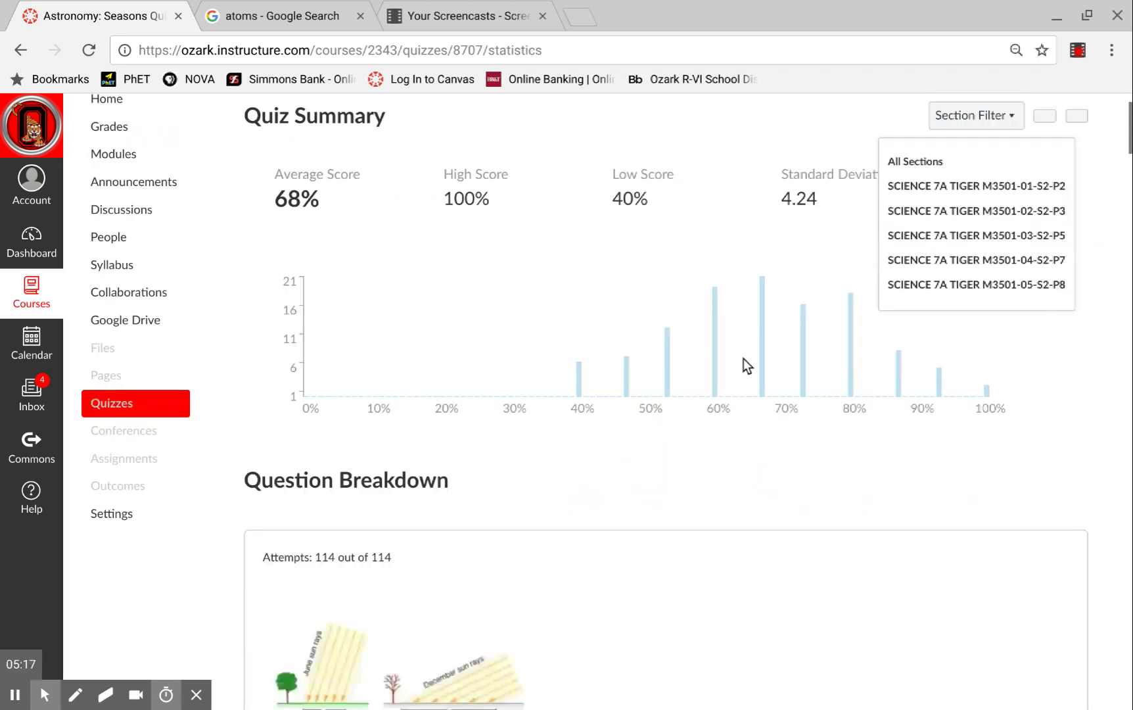
left_click(684, 434)
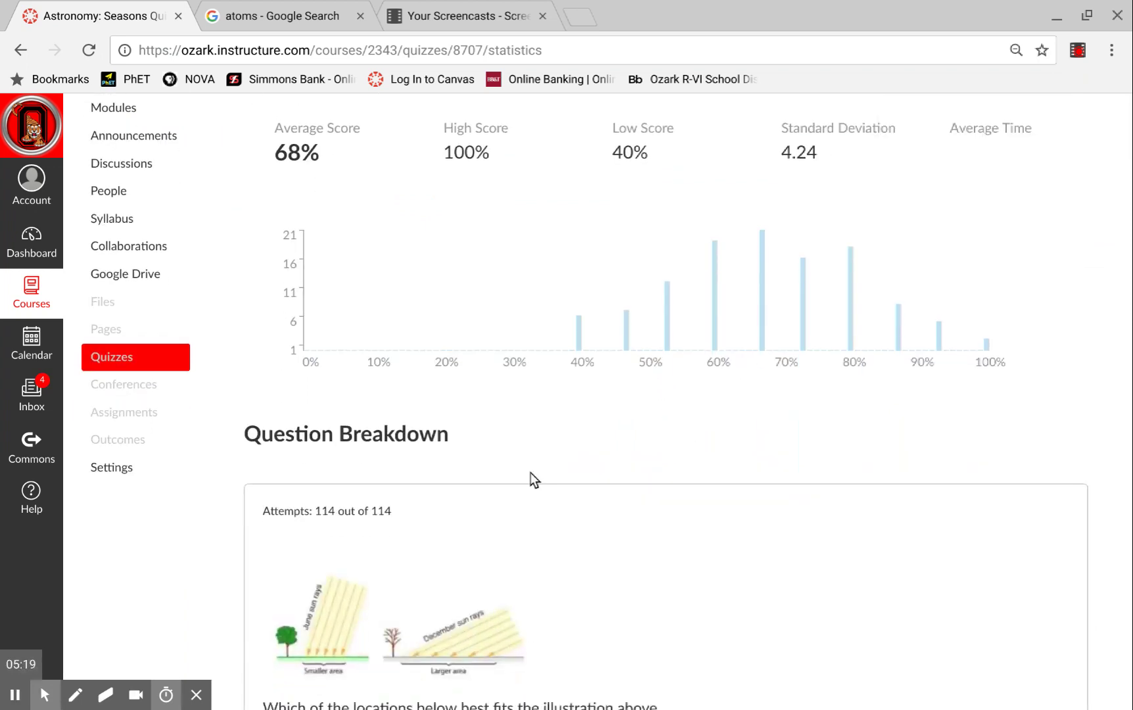
Scroll through the Question Breakdown, e.g. 75% correctly answering Summer
scroll(531, 477, "down", 5)
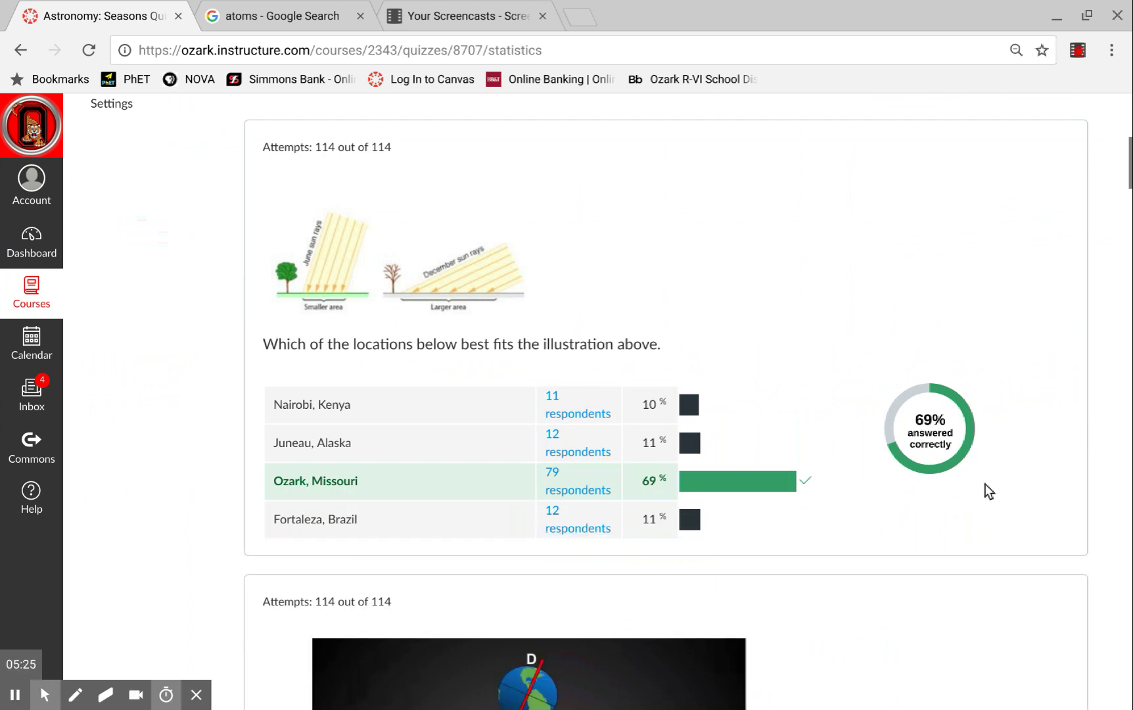
scroll(887, 481, "up", 3)
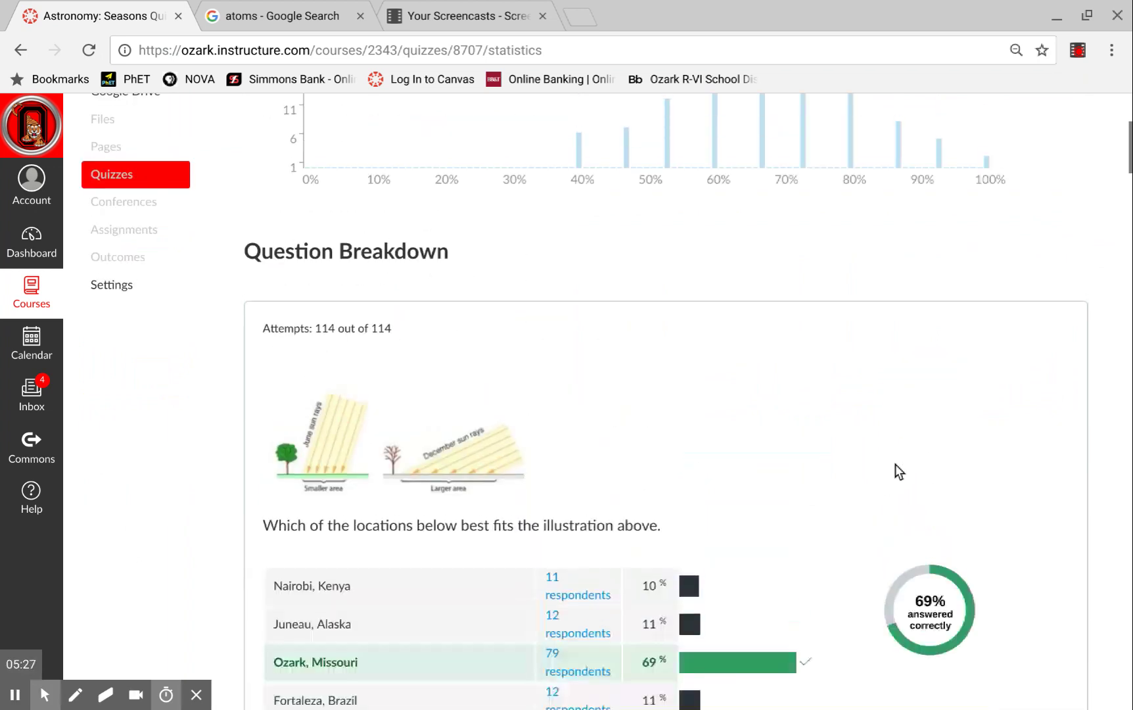
scroll(895, 470, "down", 8)
scroll(867, 523, "down", 3)
scroll(867, 524, "up", 15)
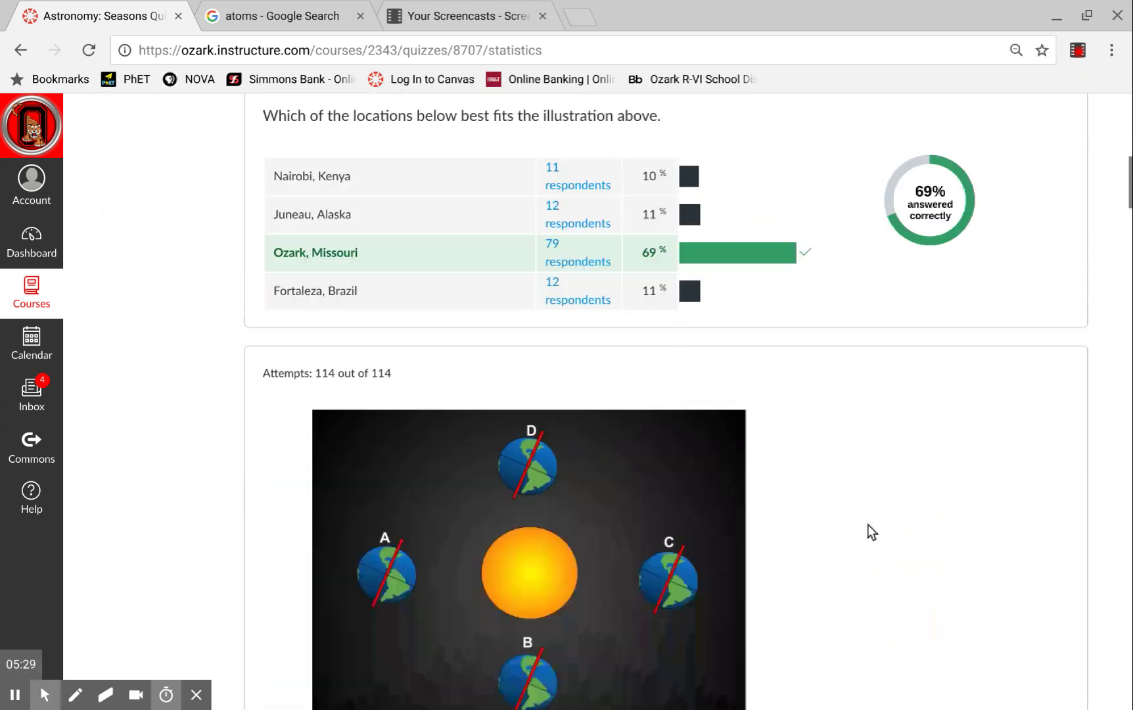
scroll(867, 524, "down", 10)
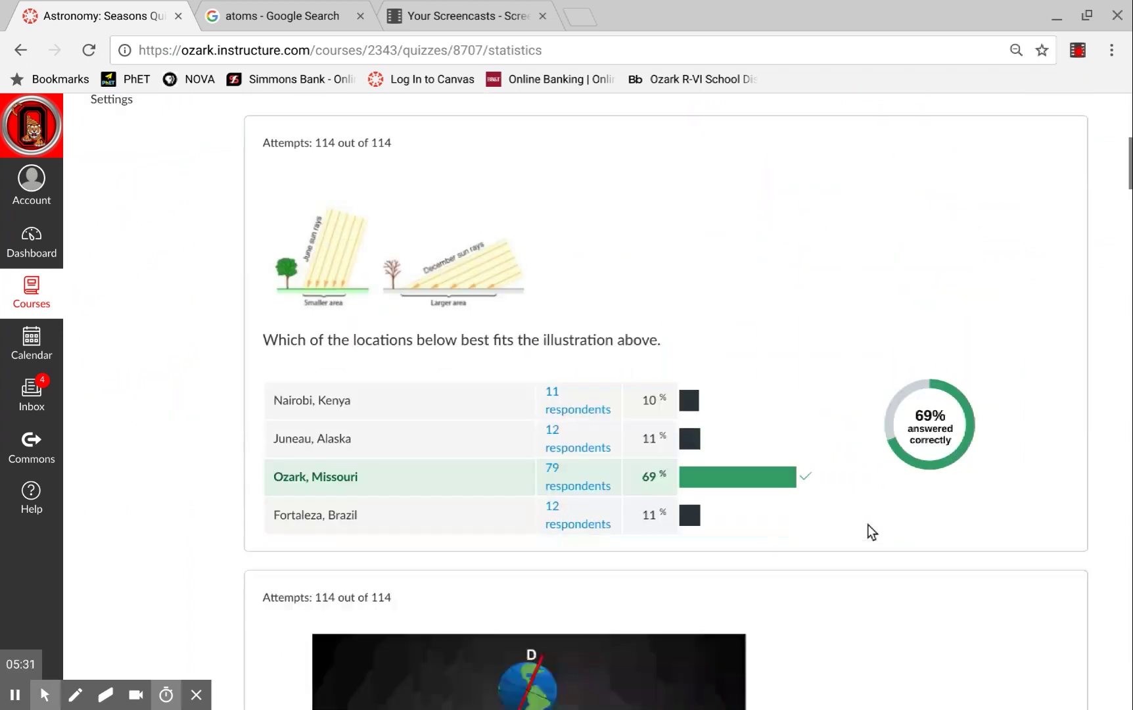
scroll(868, 524, "down", 5)
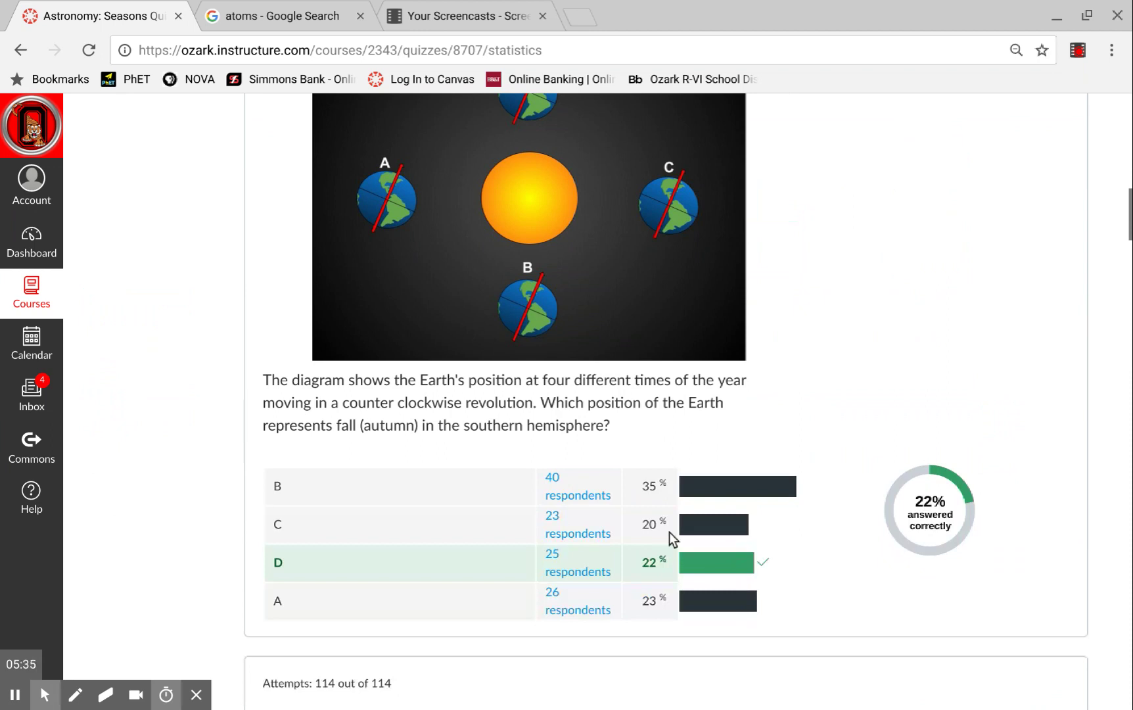
scroll(669, 531, "up", 15)
scroll(669, 532, "up", 2)
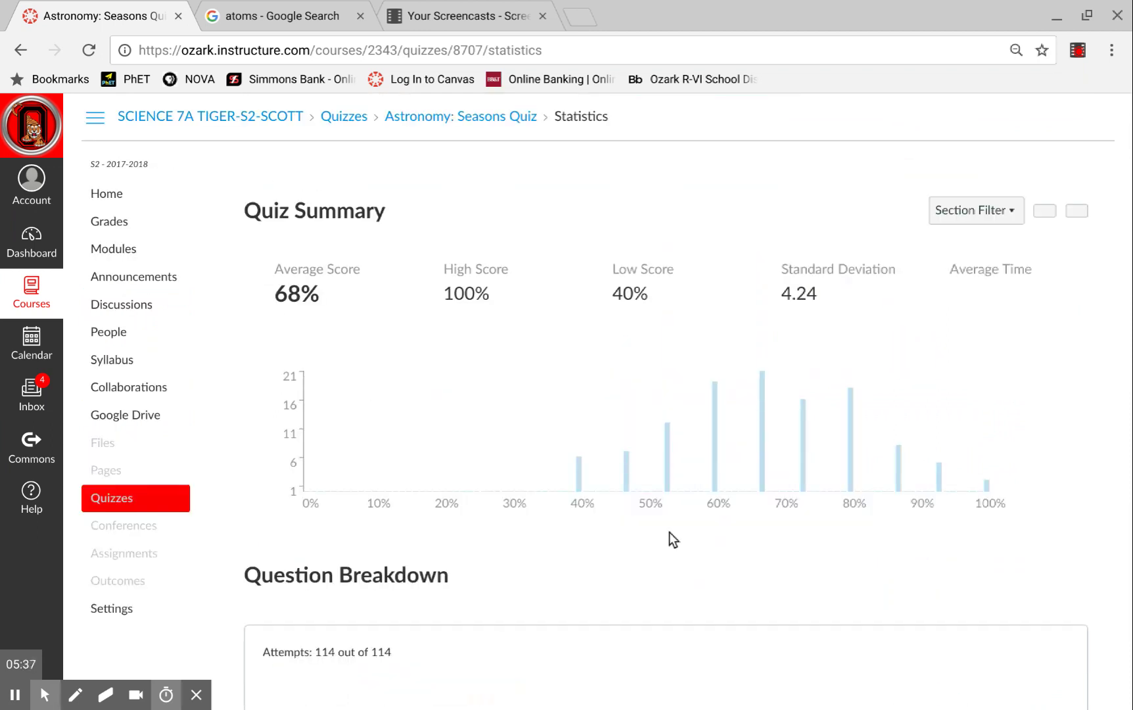
scroll(669, 532, "down", 10)
scroll(669, 532, "down", 6)
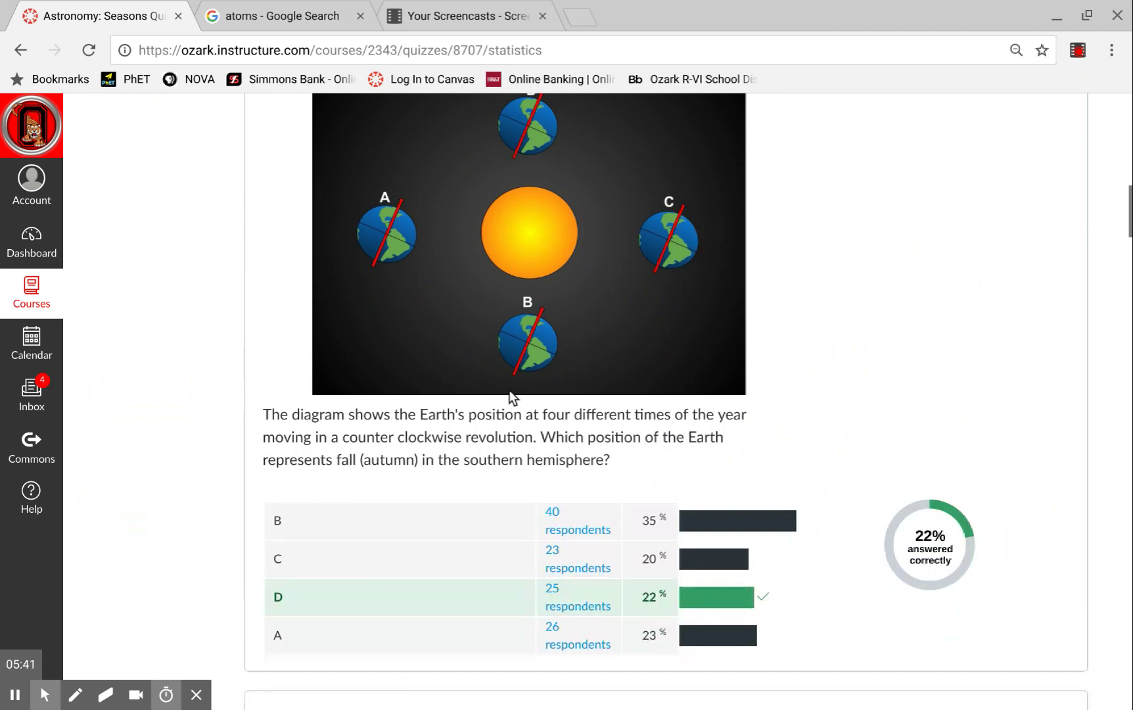
scroll(538, 371, "up", 2)
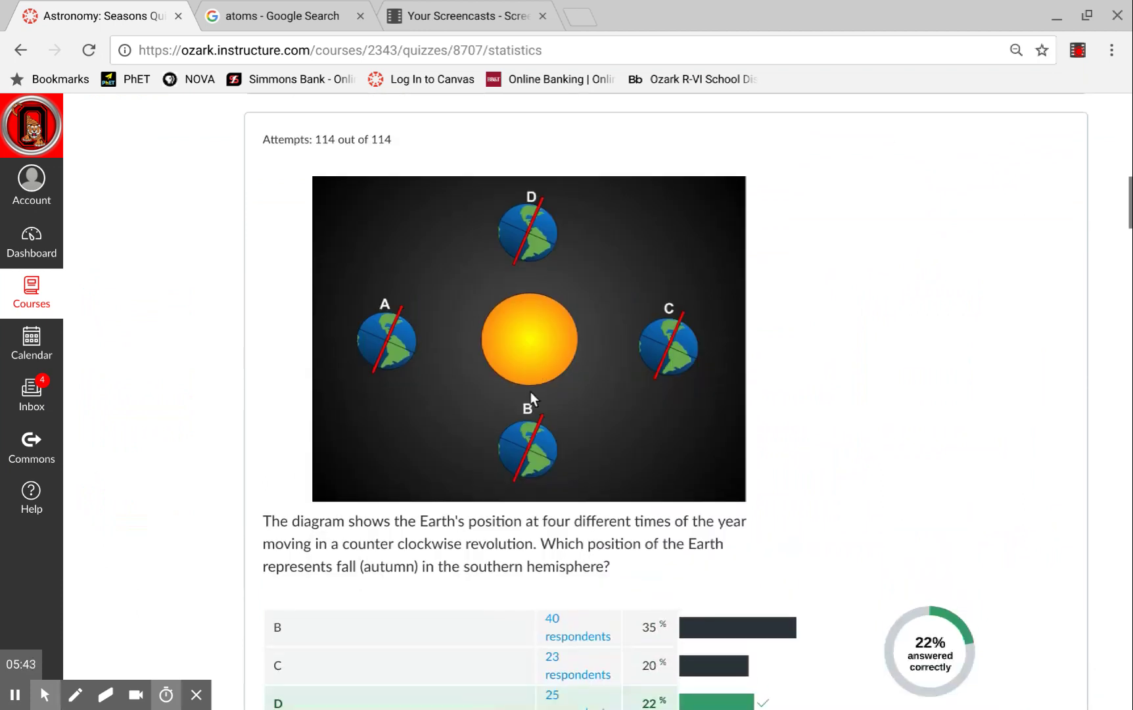
scroll(474, 453, "down", 14)
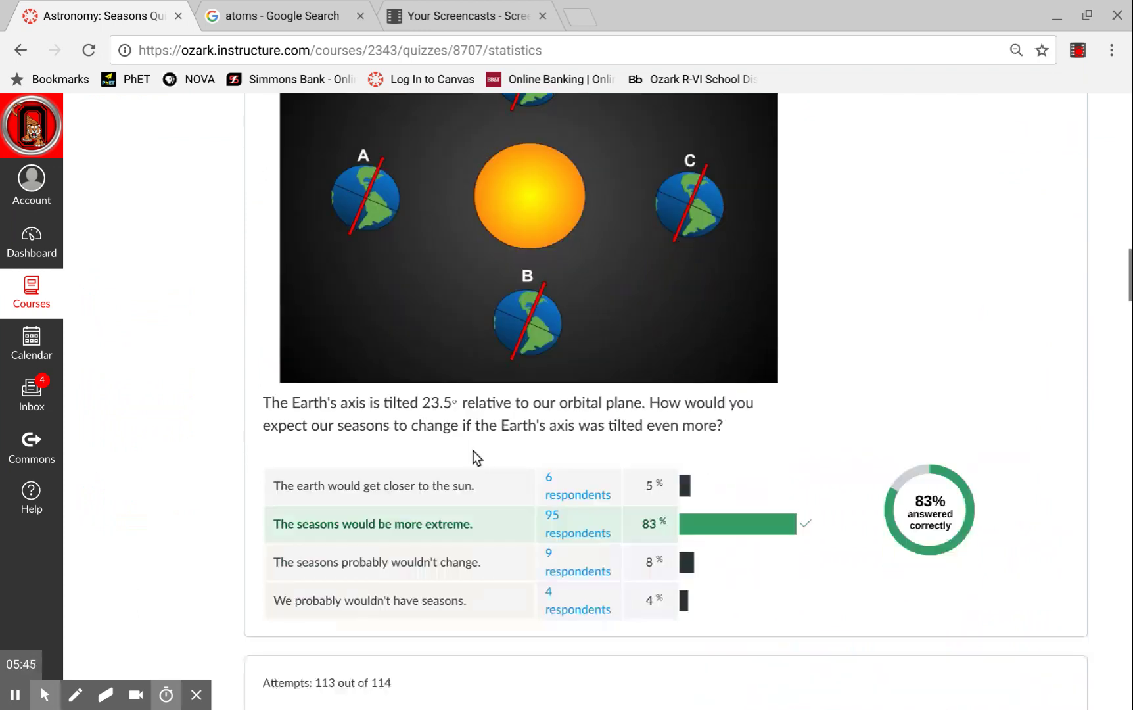
scroll(474, 451, "down", 20)
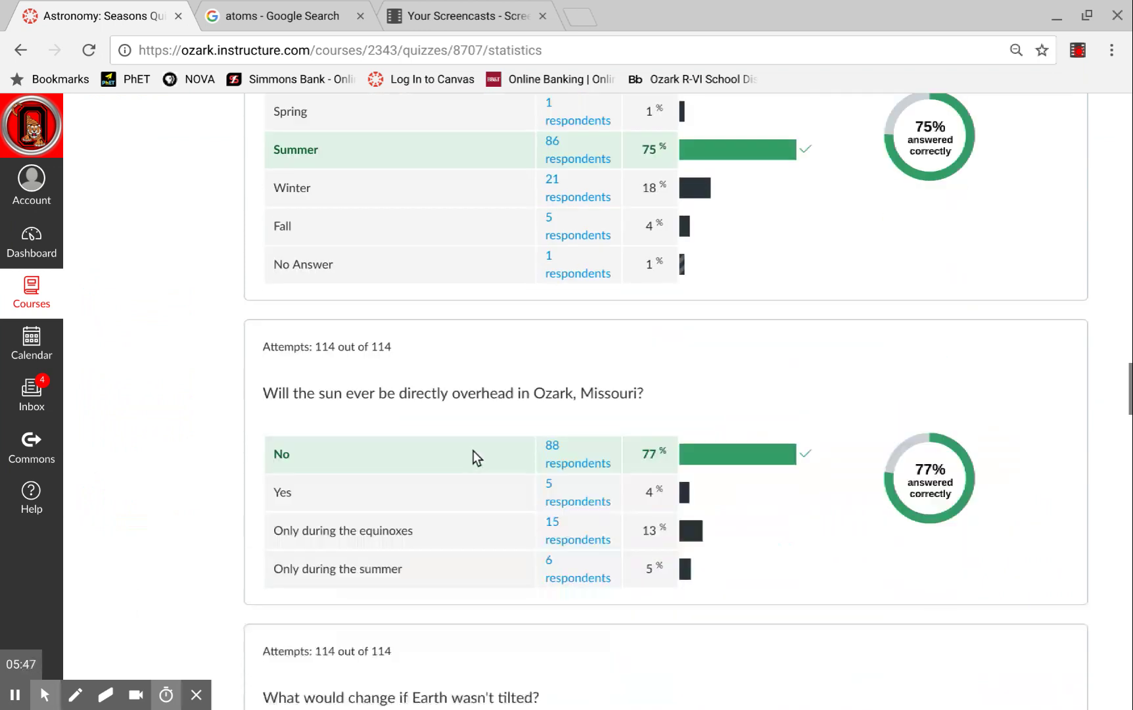
scroll(474, 451, "down", 2)
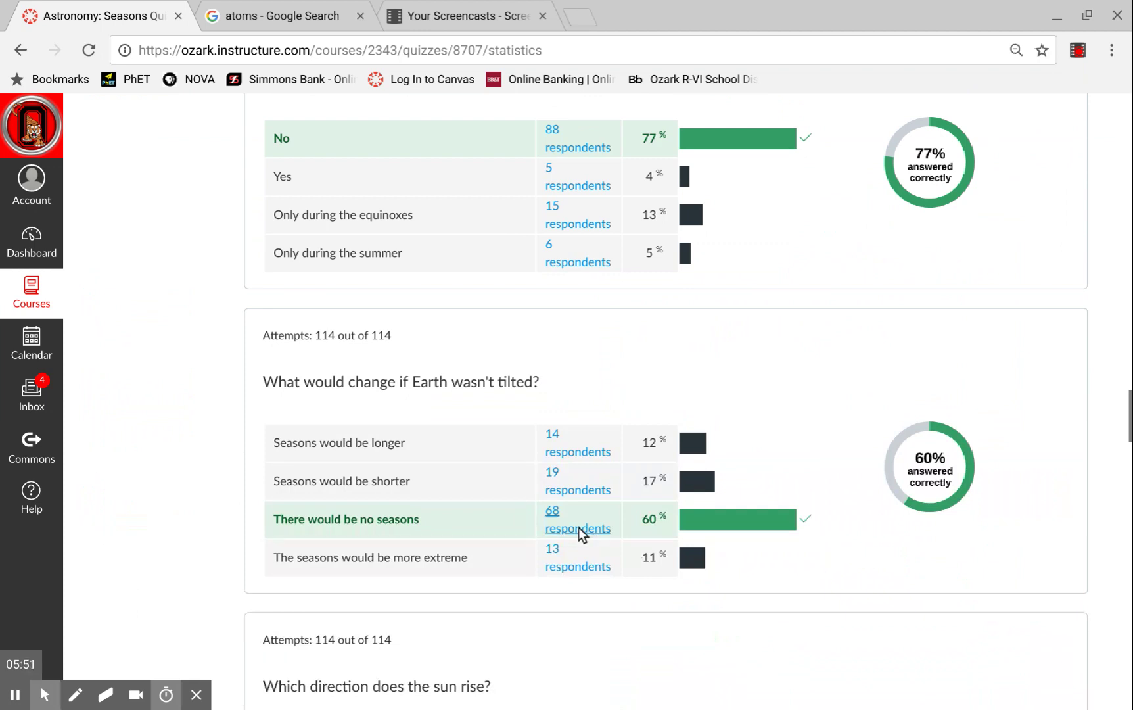
scroll(578, 529, "up", 5)
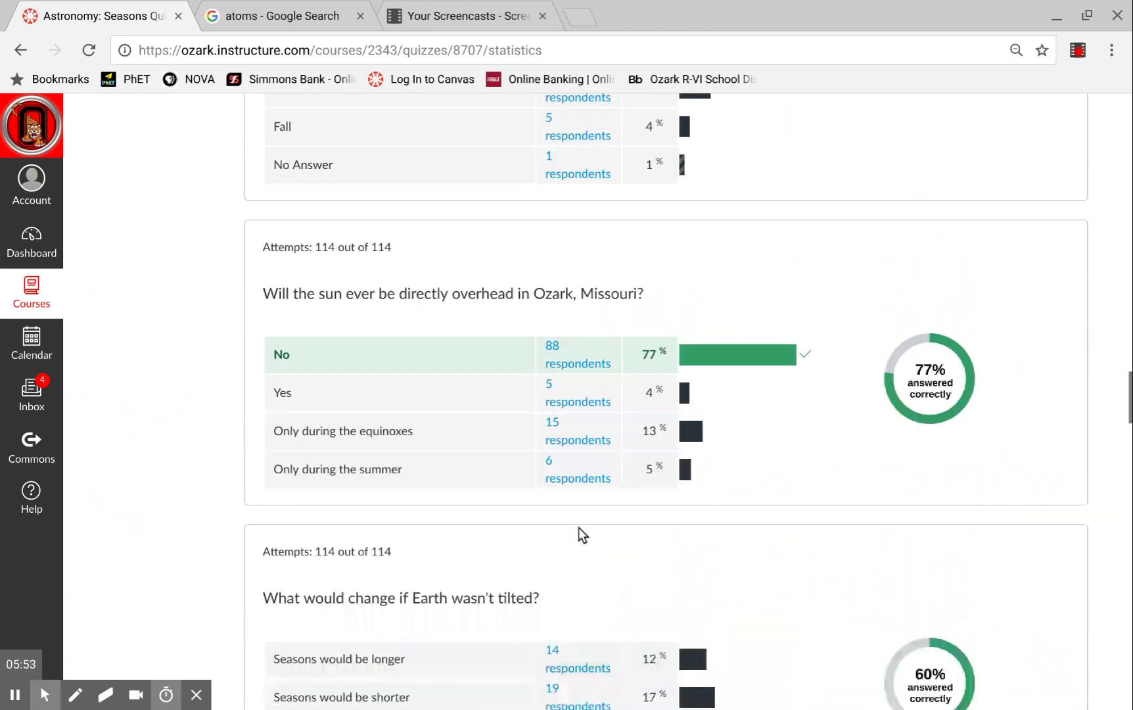
scroll(578, 526, "up", 3)
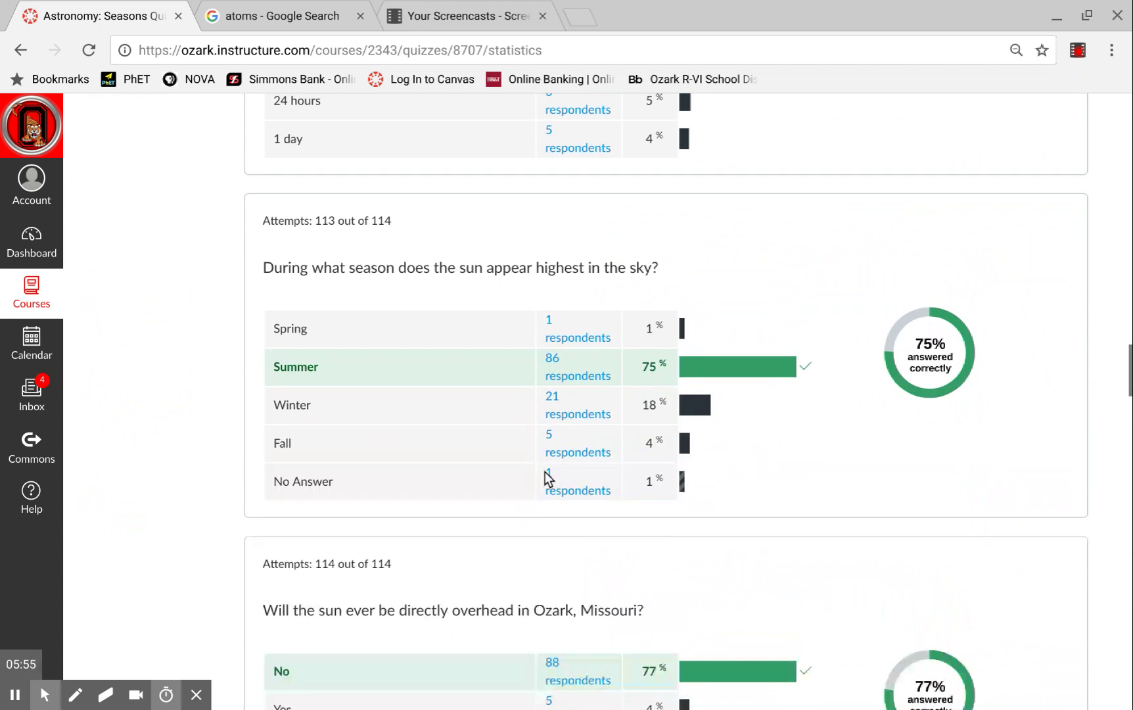
left_click(575, 337)
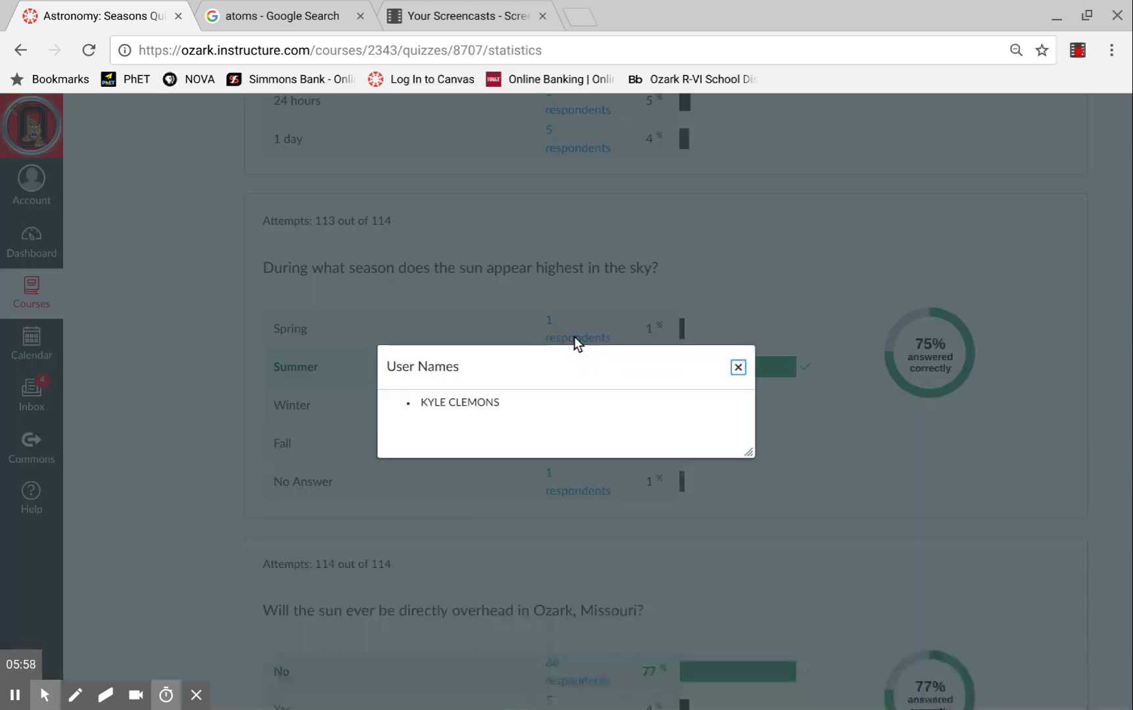
left_click(738, 367)
left_click(572, 452)
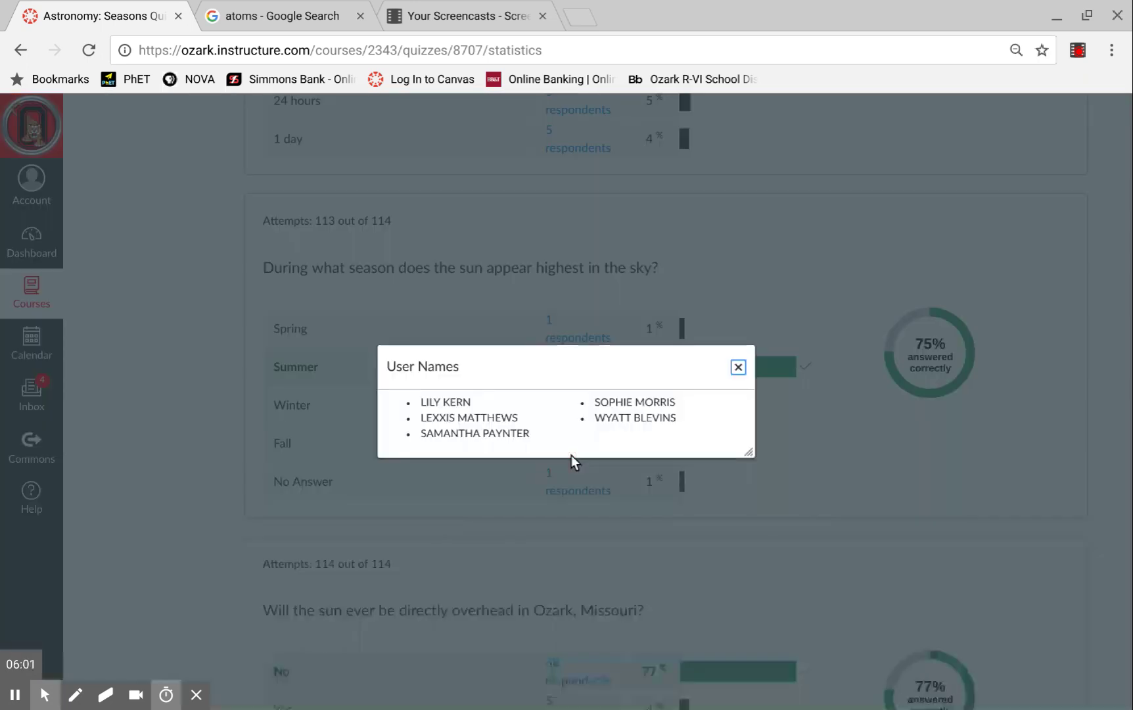
left_click(737, 368)
scroll(736, 369, "down", 10)
scroll(736, 369, "up", 20)
scroll(736, 369, "up", 3)
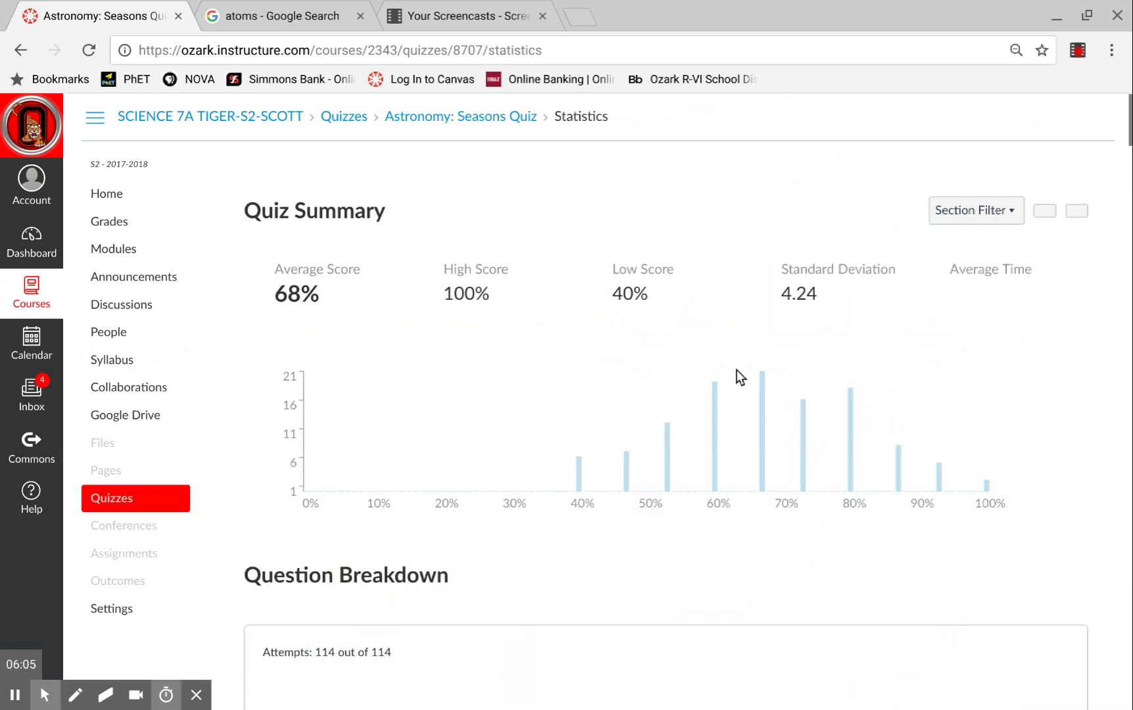
scroll(420, 403, "down", 2)
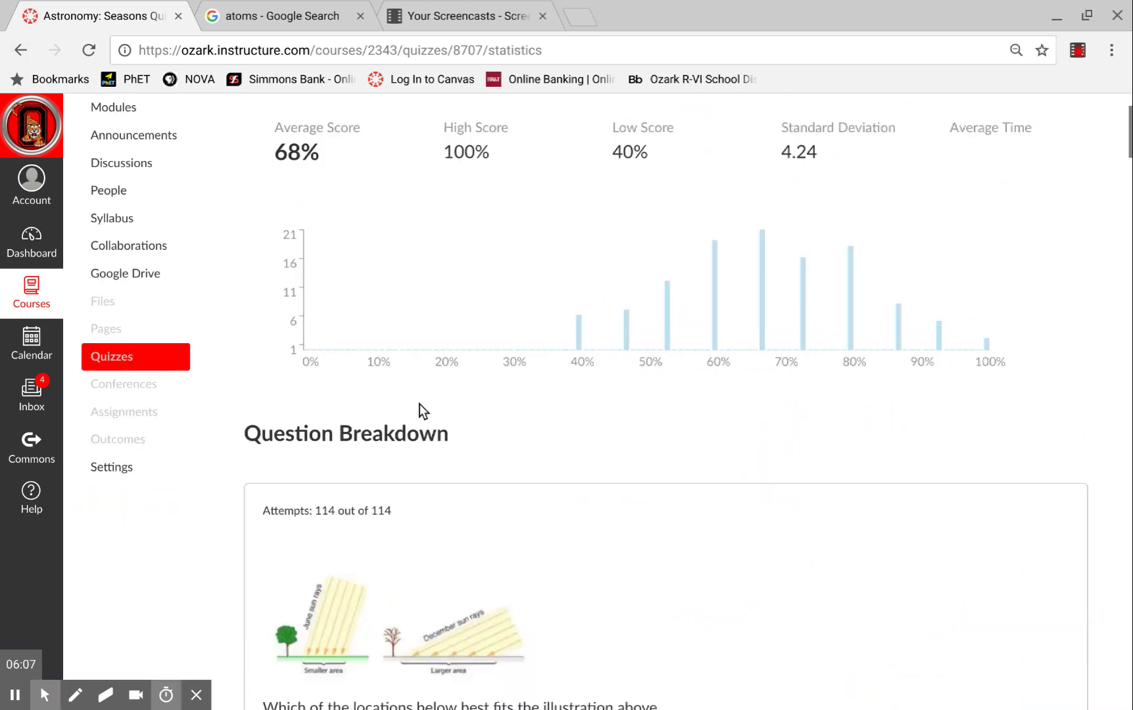
scroll(419, 406, "down", 2)
Return to the quiz page, open Quiz Statistics, and generate the Student Analysis report
left_click(21, 50)
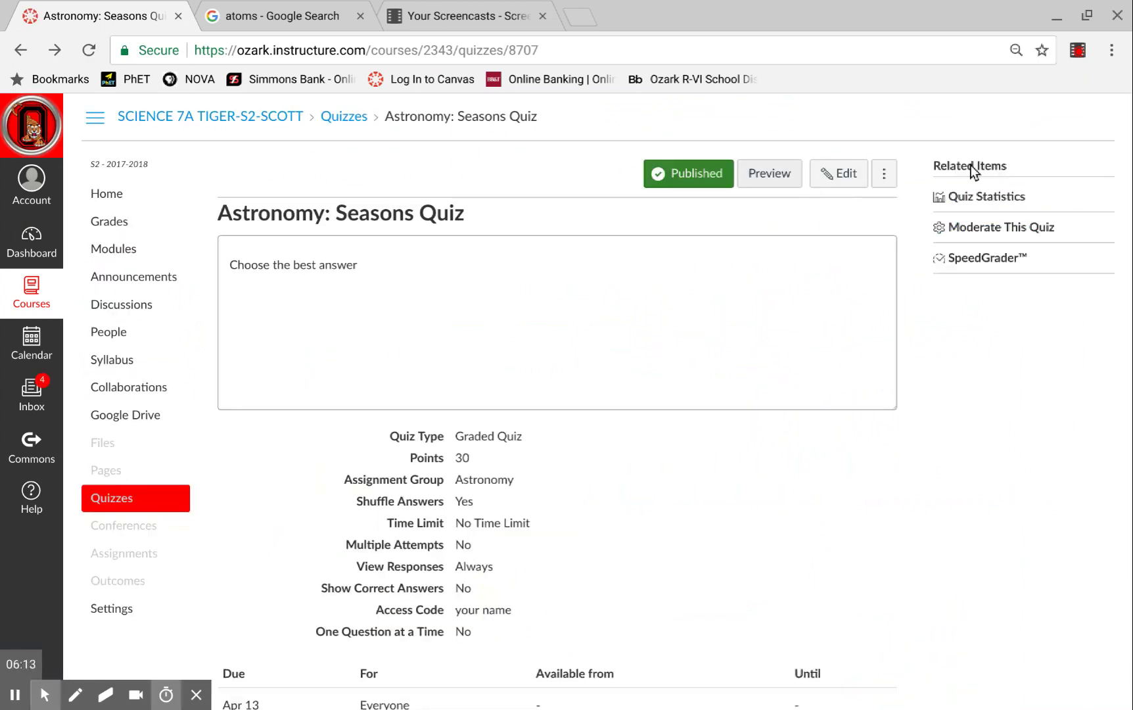
left_click(884, 175)
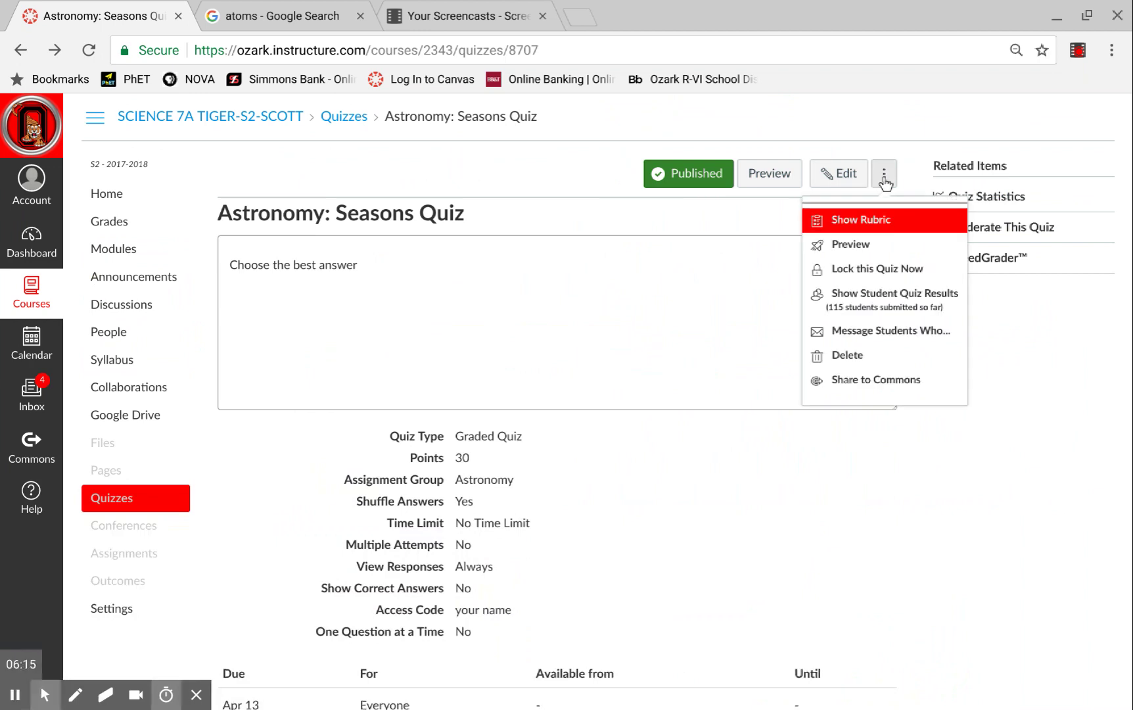
left_click(885, 179)
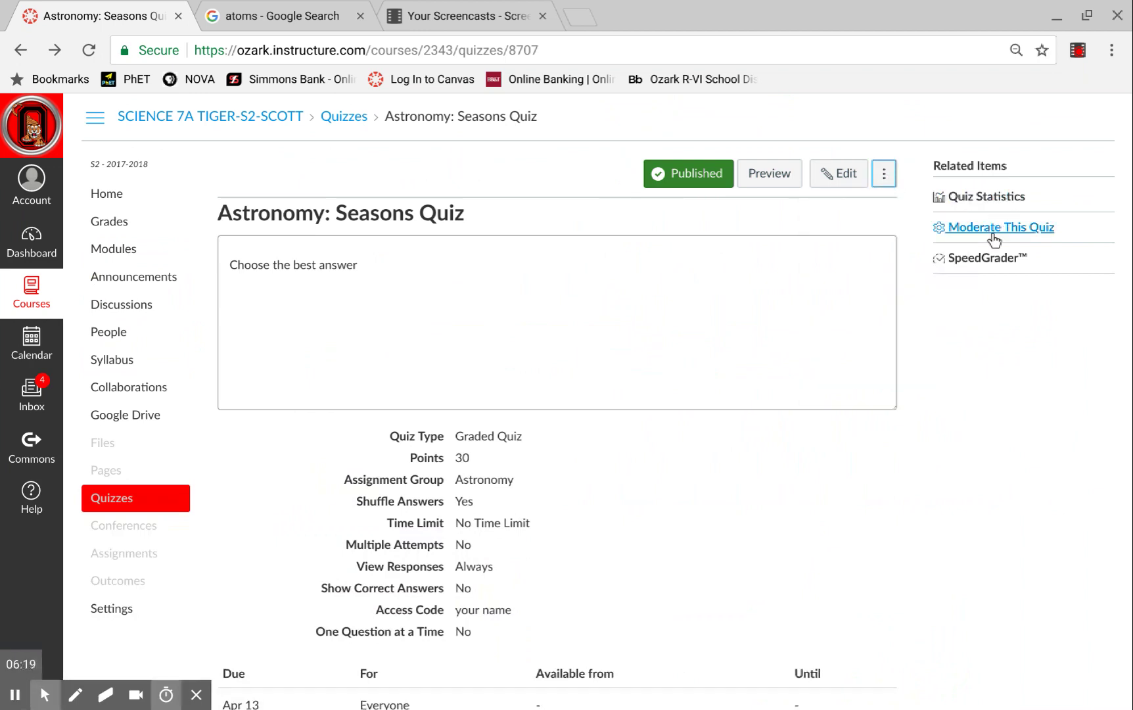
scroll(661, 314, "down", 3)
scroll(662, 314, "up", 3)
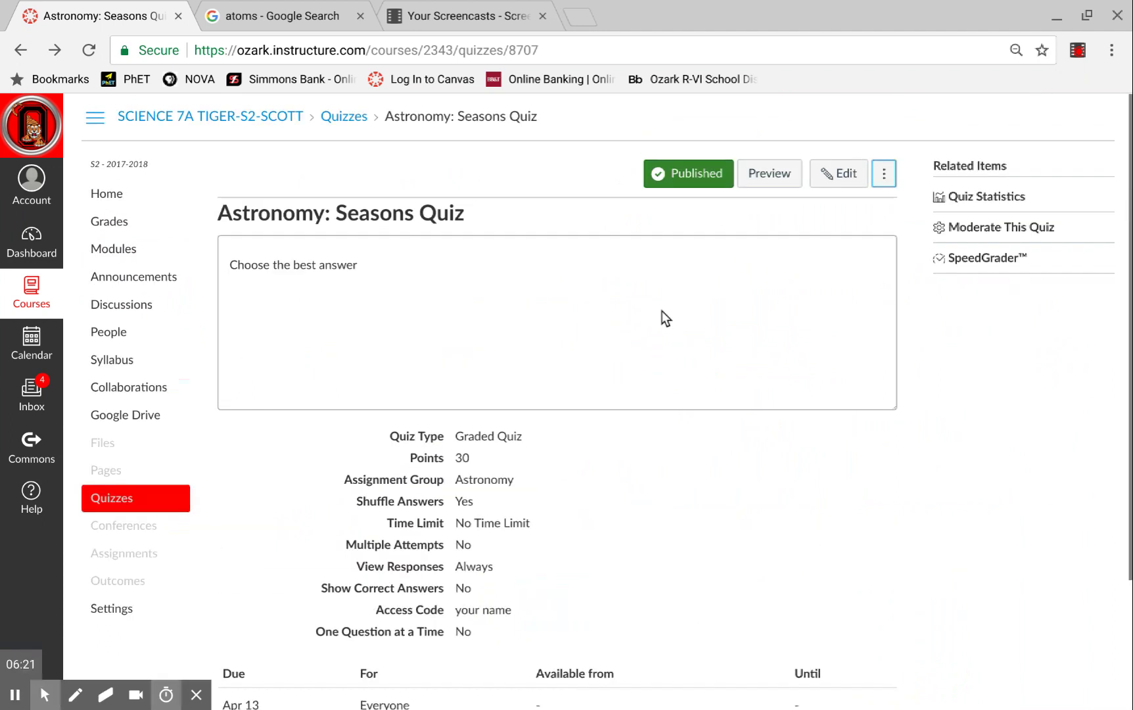
left_click(967, 197)
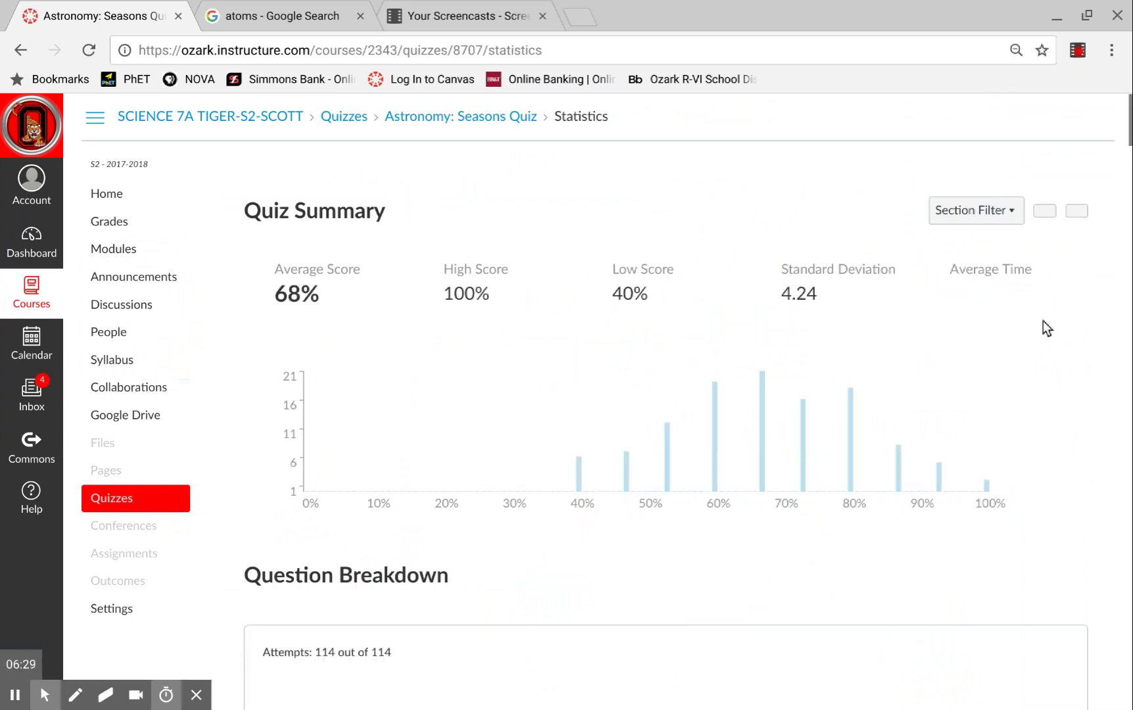
left_click(1048, 213)
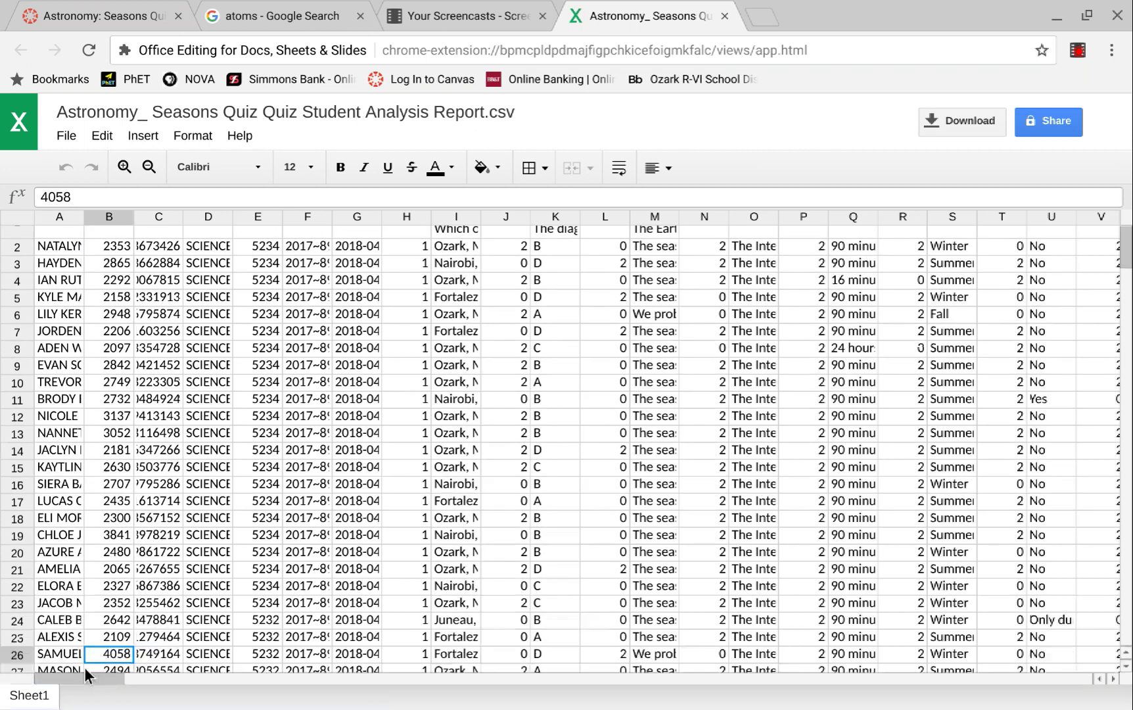
In the report CSV, select student data cells around B26 to I27
left_click(84, 667)
key("shift+Down")
key("shift+Down")
key("shift+Right")
key("shift+Right")
key("shift+Right")
key("shift+Right")
key("shift+Right")
key("shift+Right")
left_click(443, 635, "shift")
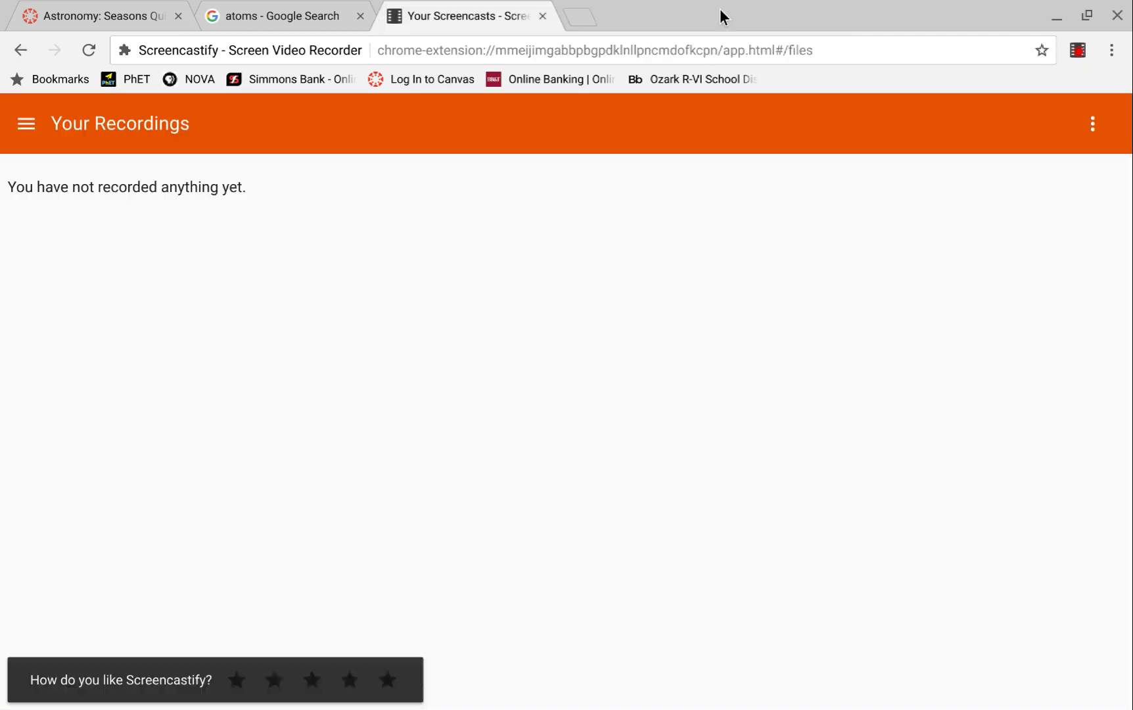
Close the exported CSV and review the Seasons Quiz statistics: 68% average, 100% high score
left_click(723, 15)
left_click(116, 17)
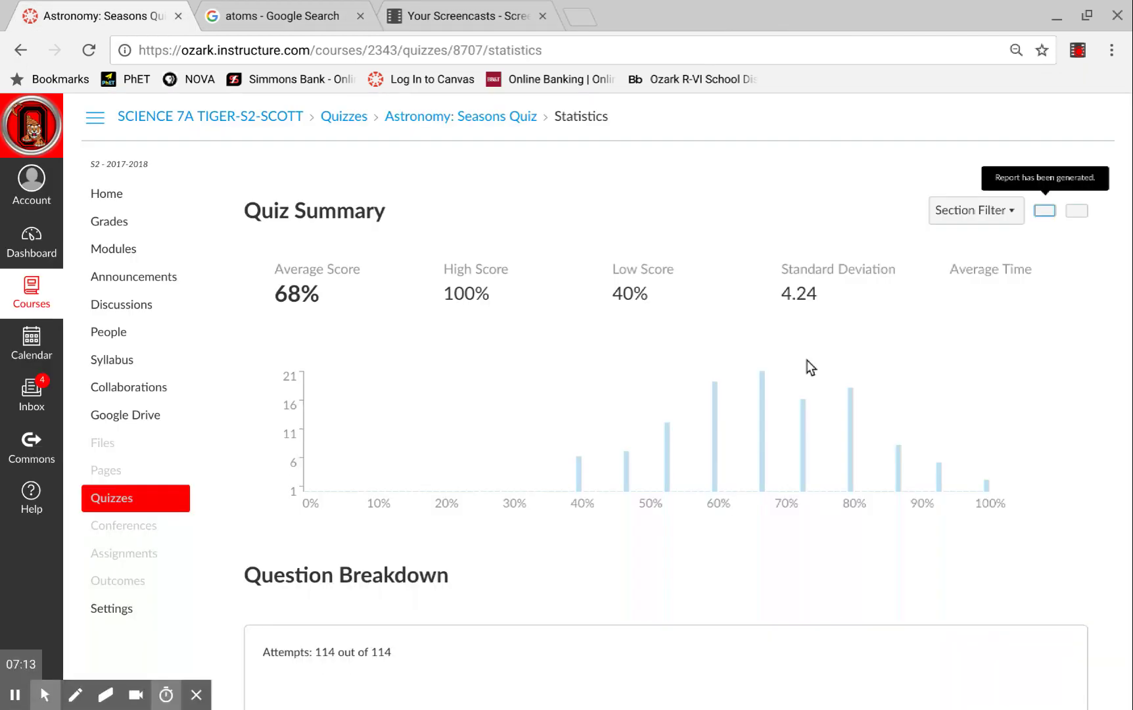
scroll(806, 359, "down", 5)
scroll(613, 346, "down", 20)
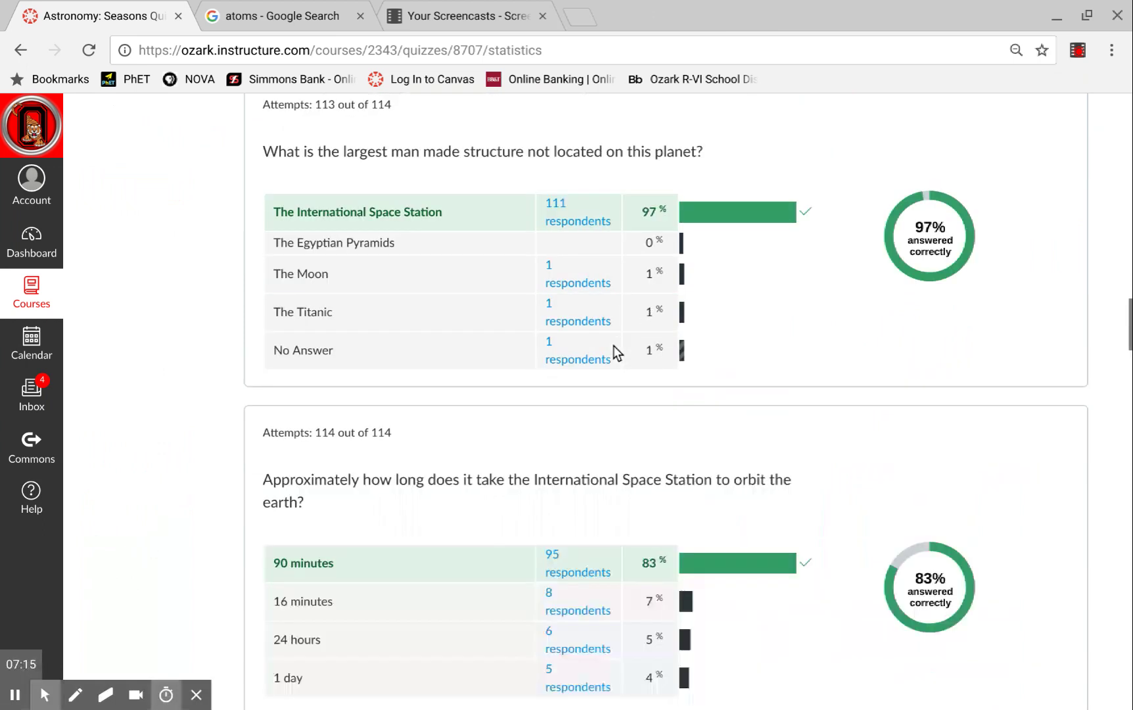
scroll(613, 346, "down", 20)
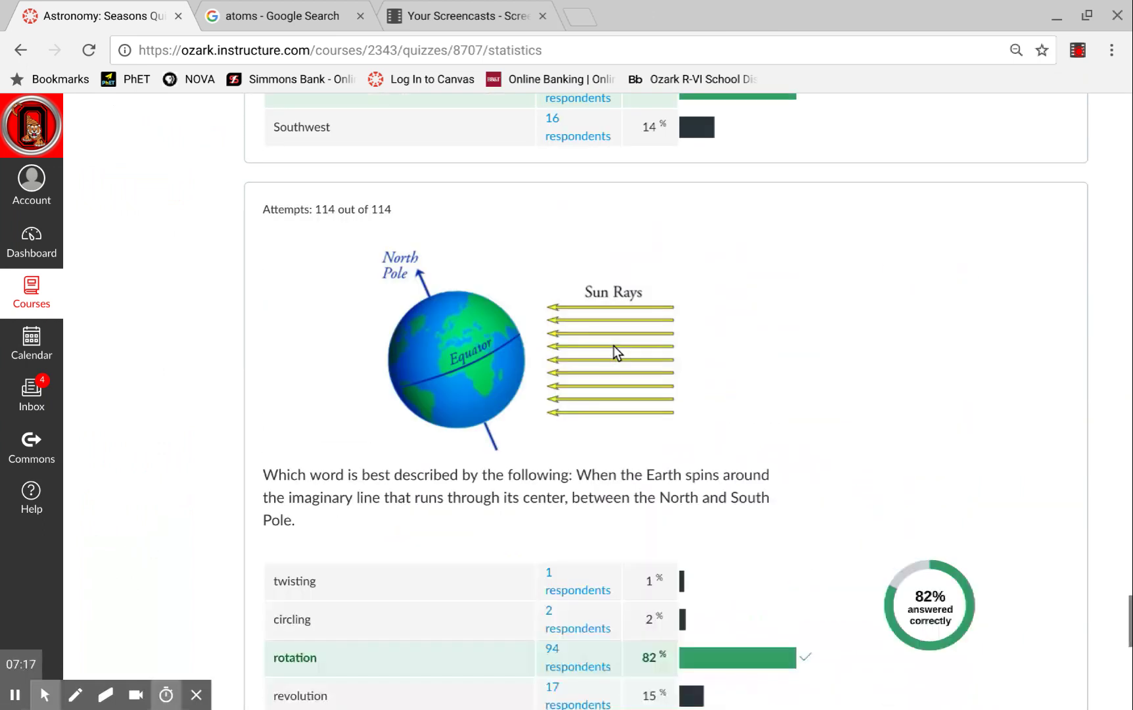
scroll(613, 345, "down", 5)
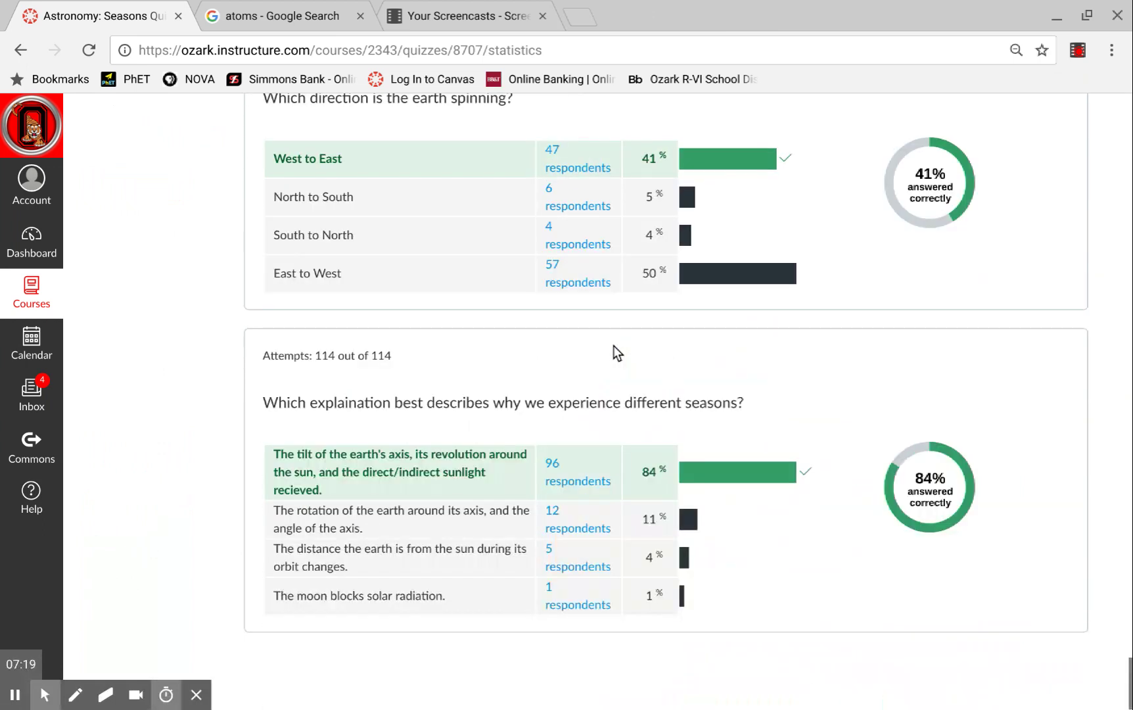
key("Home")
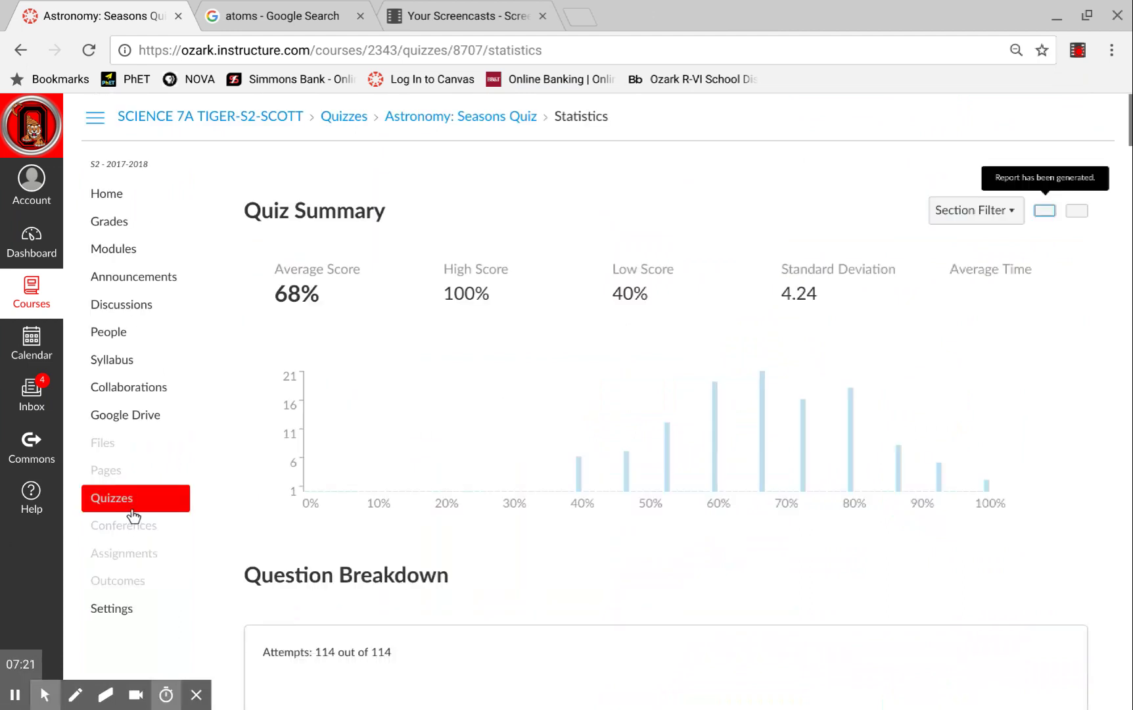